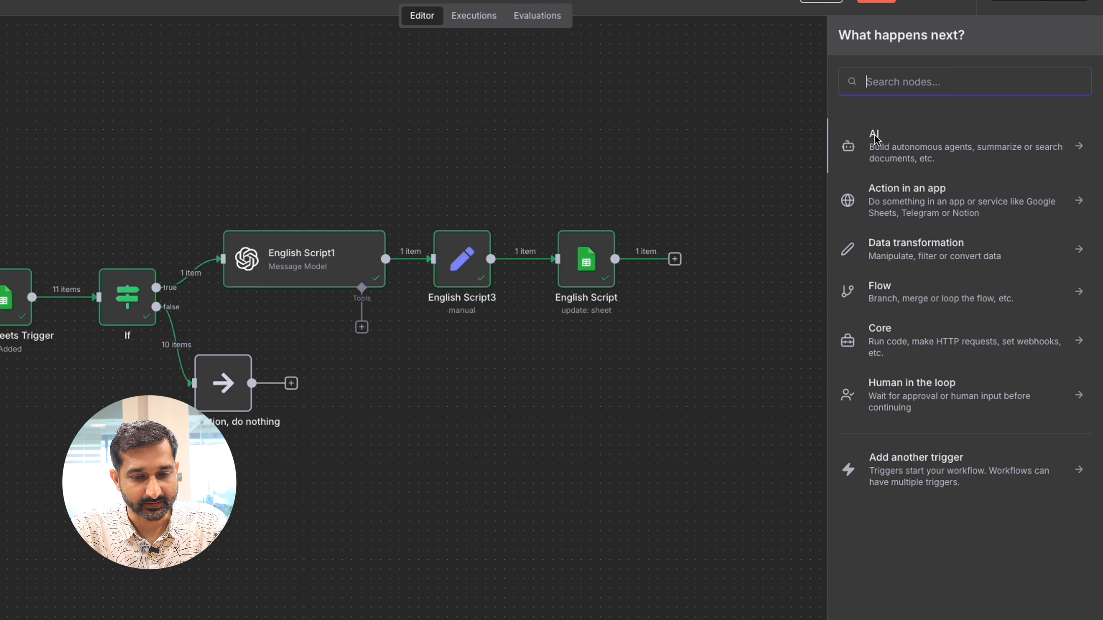
Step: Add an OpenAI "Message a model" node after the English Script sheet update node
{"action": "left_click", "coordinate": [876, 139]}
{"action": "left_click", "coordinate": [901, 364]}
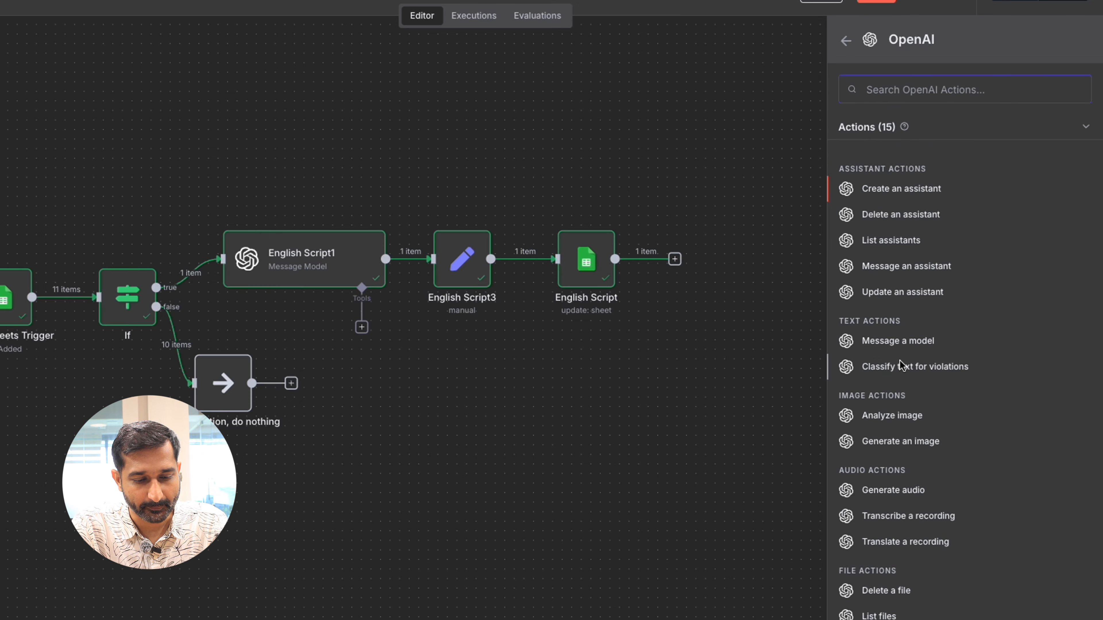
{"action": "left_click", "coordinate": [890, 341]}
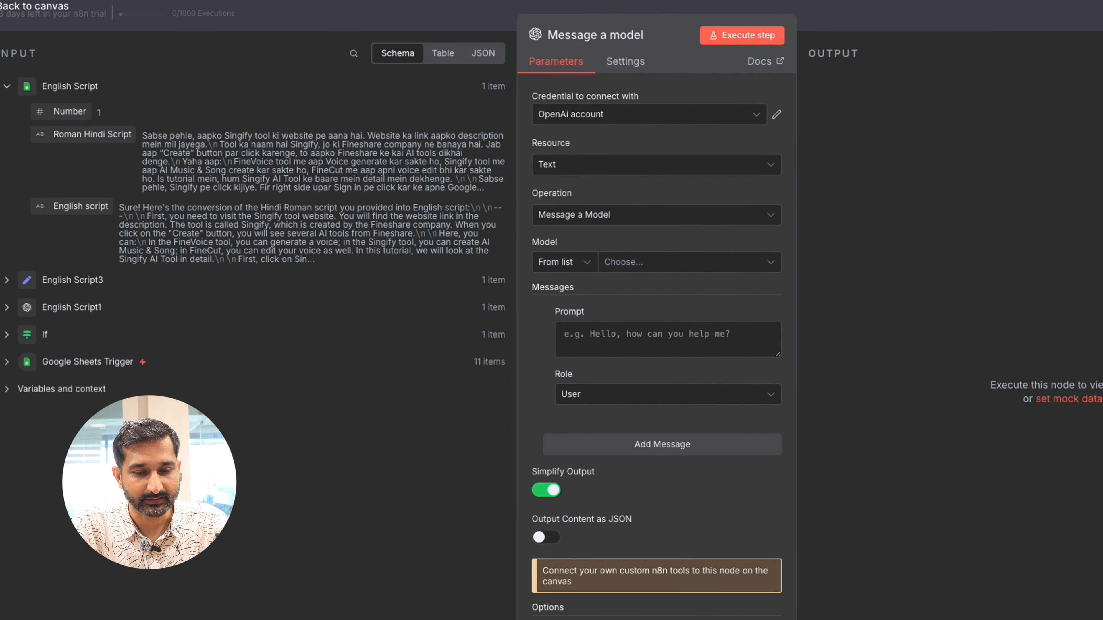
Step: Keep the OpenAi account, Text resource and Message a Model operation, and choose CHATGPT-4O-LATEST as the model
{"action": "left_click", "coordinate": [686, 127]}
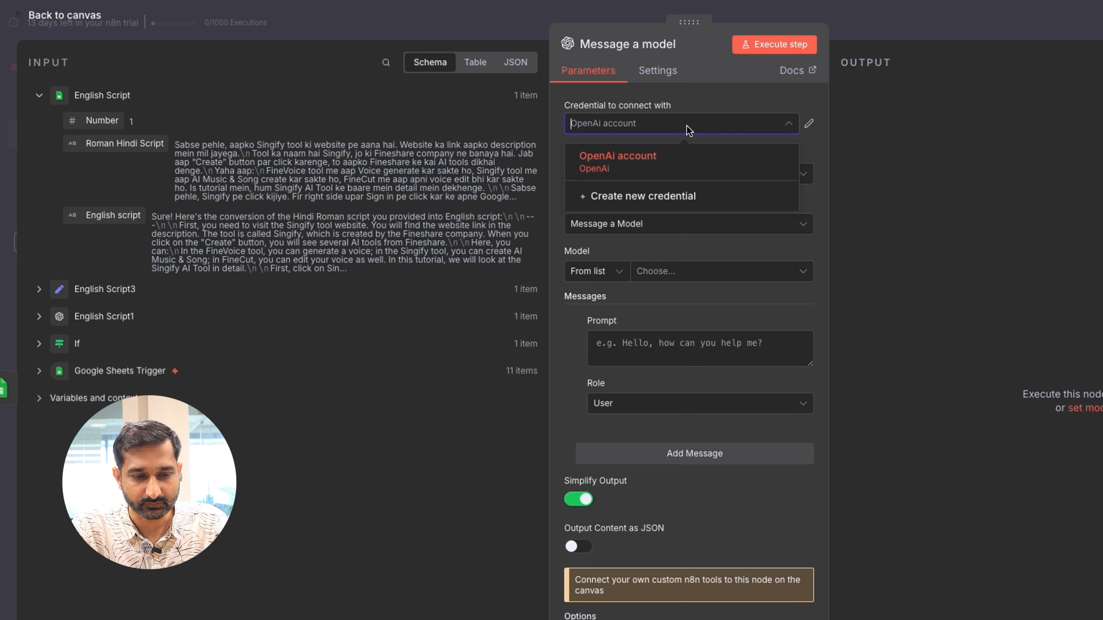
{"action": "left_click", "coordinate": [688, 127]}
{"action": "left_click", "coordinate": [690, 174]}
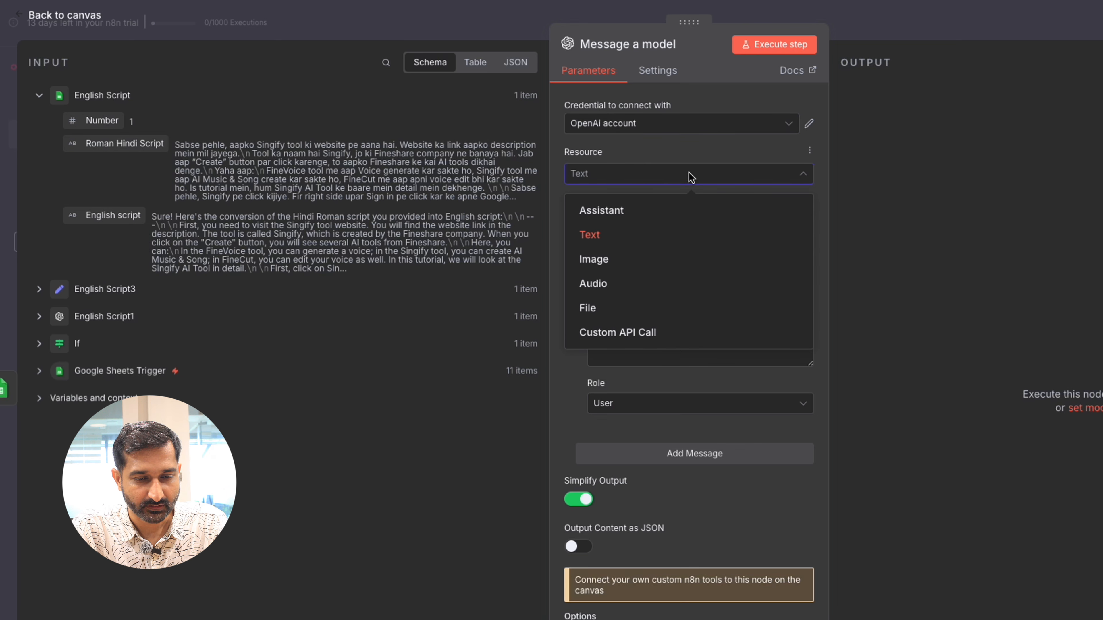
{"action": "left_click", "coordinate": [689, 174]}
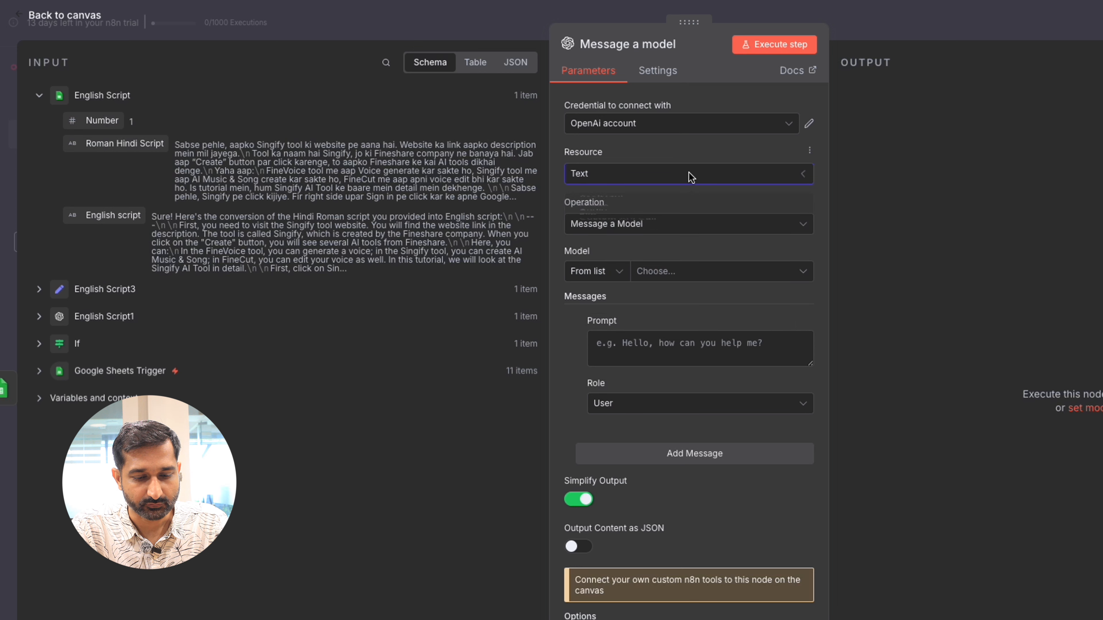
{"action": "left_click", "coordinate": [690, 225]}
{"action": "left_click", "coordinate": [690, 225]}
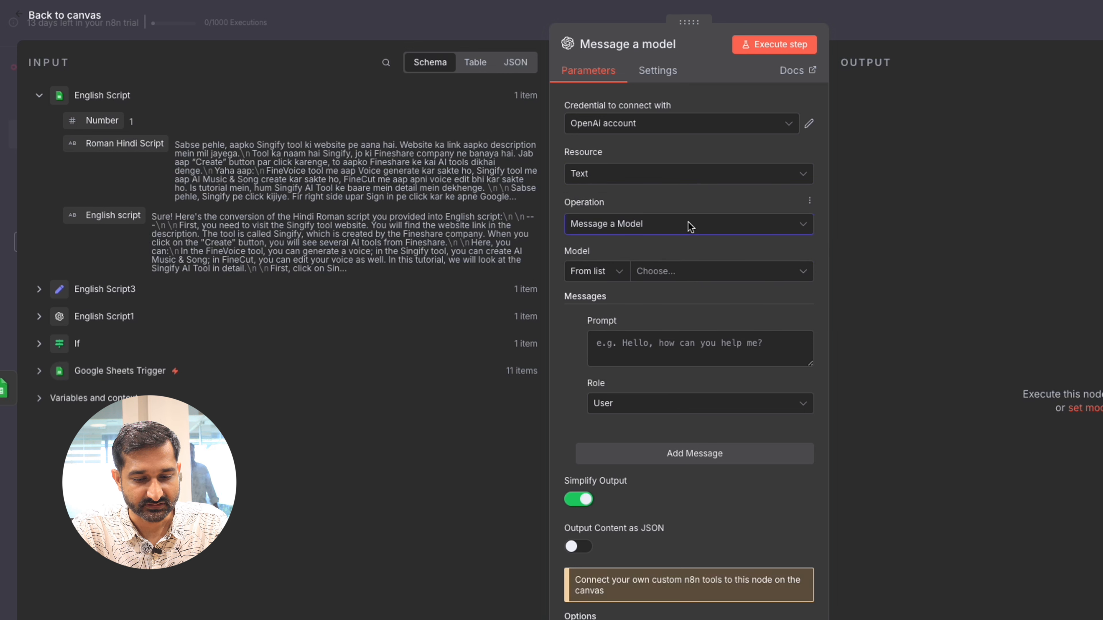
{"action": "left_click", "coordinate": [686, 271]}
{"action": "left_click", "coordinate": [654, 332]}
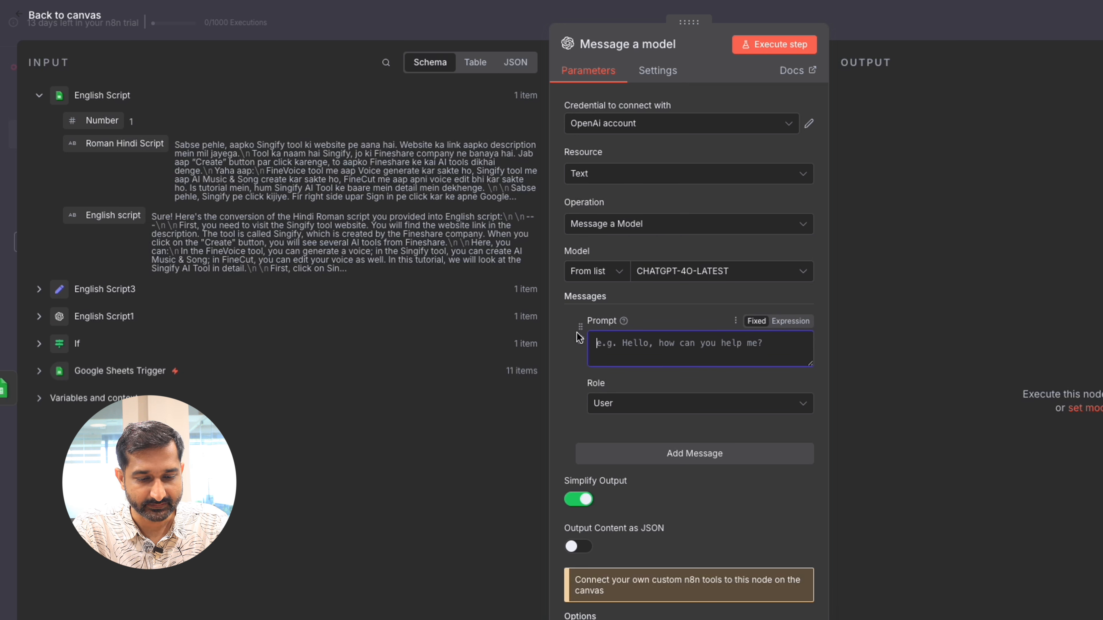
Step: Build the prompt from the English script field plus instructions to generate YouTube titles, tags, keywords, an SEO-friendly video description and thumbnail content
{"action": "left_click_drag", "start_coordinate": [111, 215], "coordinate": [630, 343]}
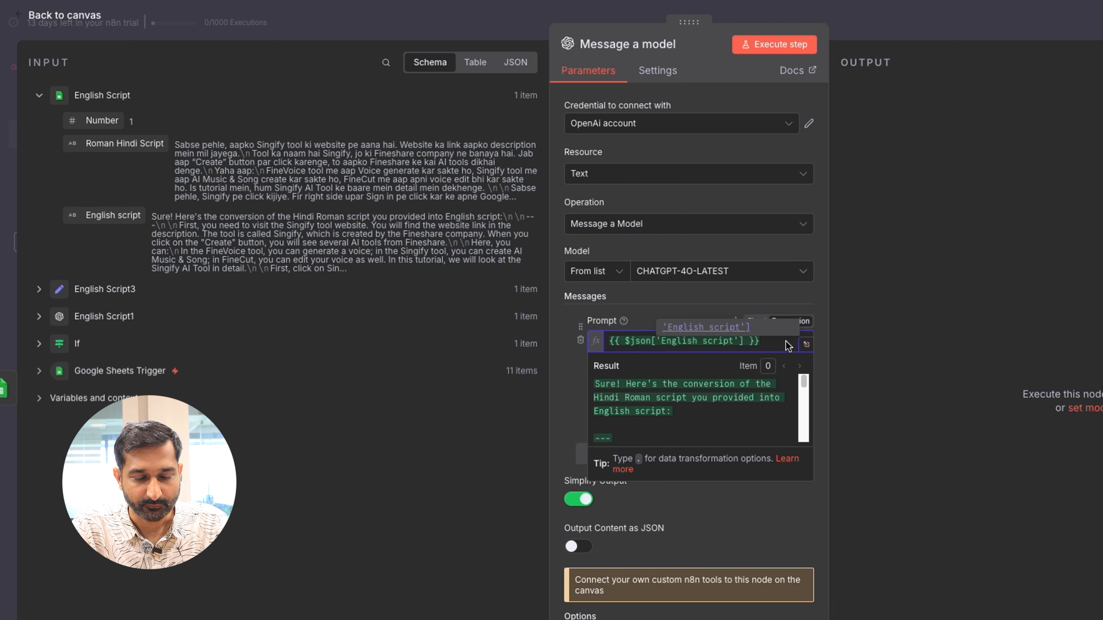
{"action": "key", "text": "Return"}
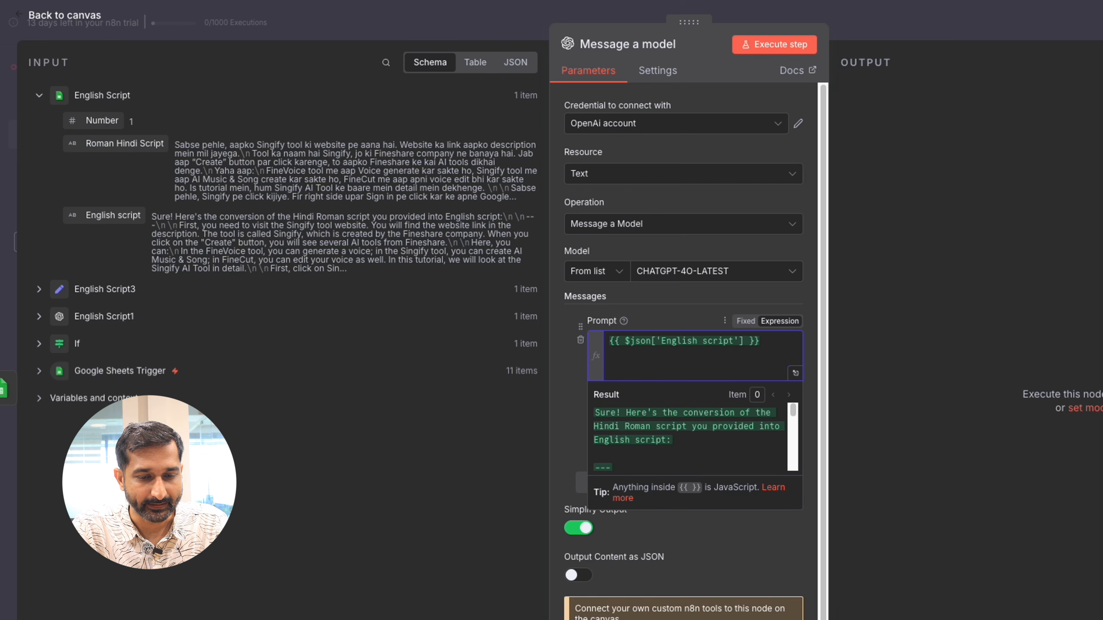
{"action": "key", "text": "ctrl+v"}
{"action": "scroll", "coordinate": [762, 369], "scroll_direction": "up", "scroll_amount": 10}
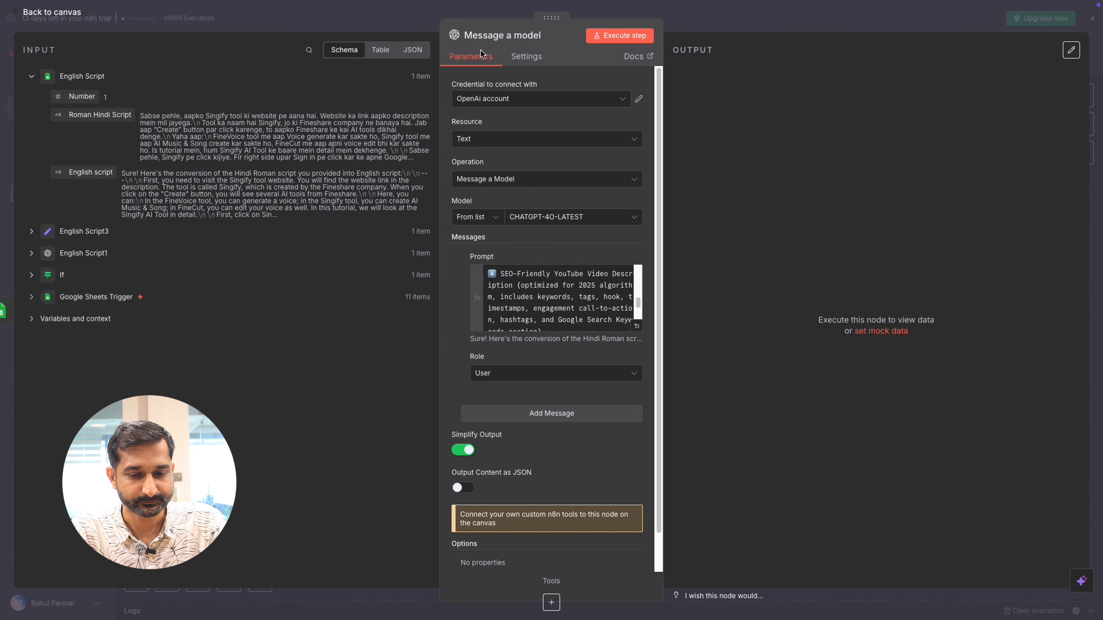
Step: Rename the node to "Youtube Tags, Keywords and more." and execute it to review the generated content
{"action": "left_click", "coordinate": [478, 36]}
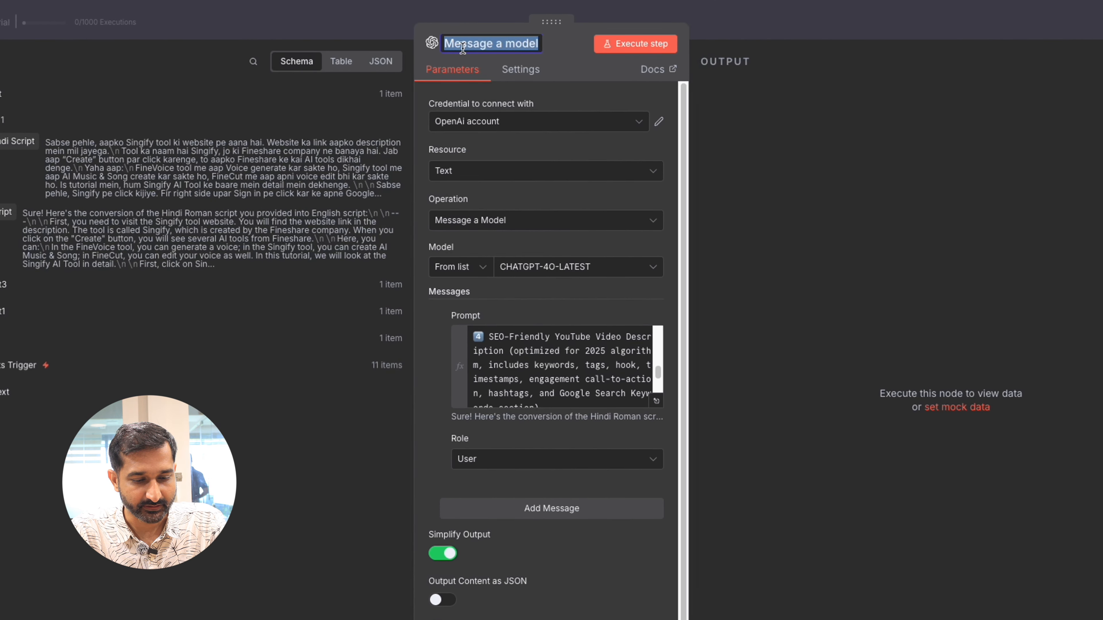
{"action": "type", "text": "Youtube Tags, Keyword..."}
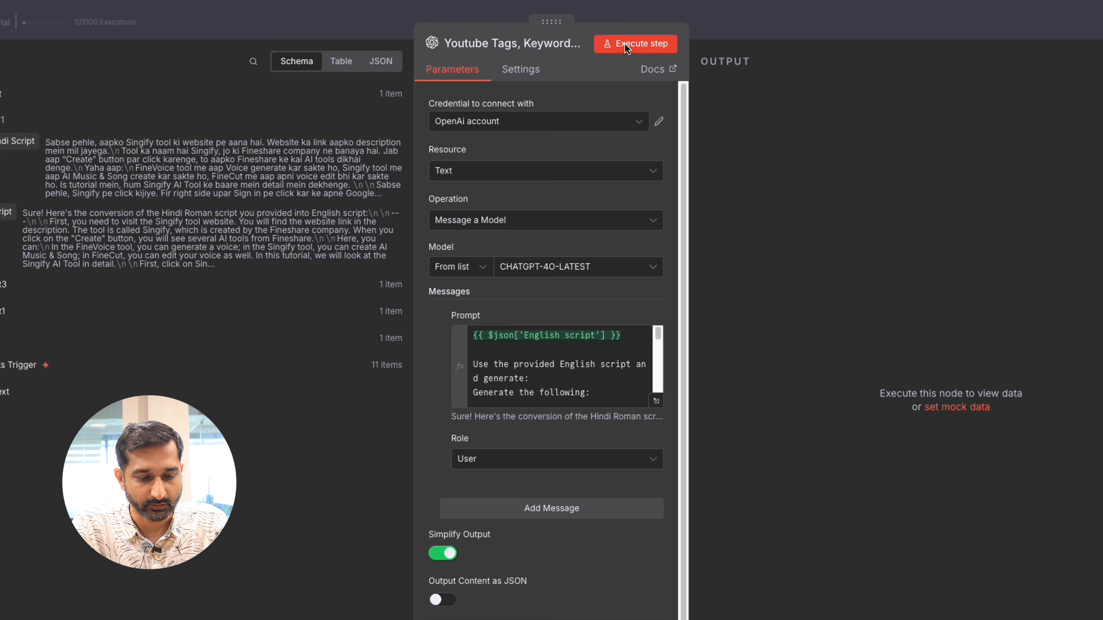
{"action": "left_click", "coordinate": [625, 44]}
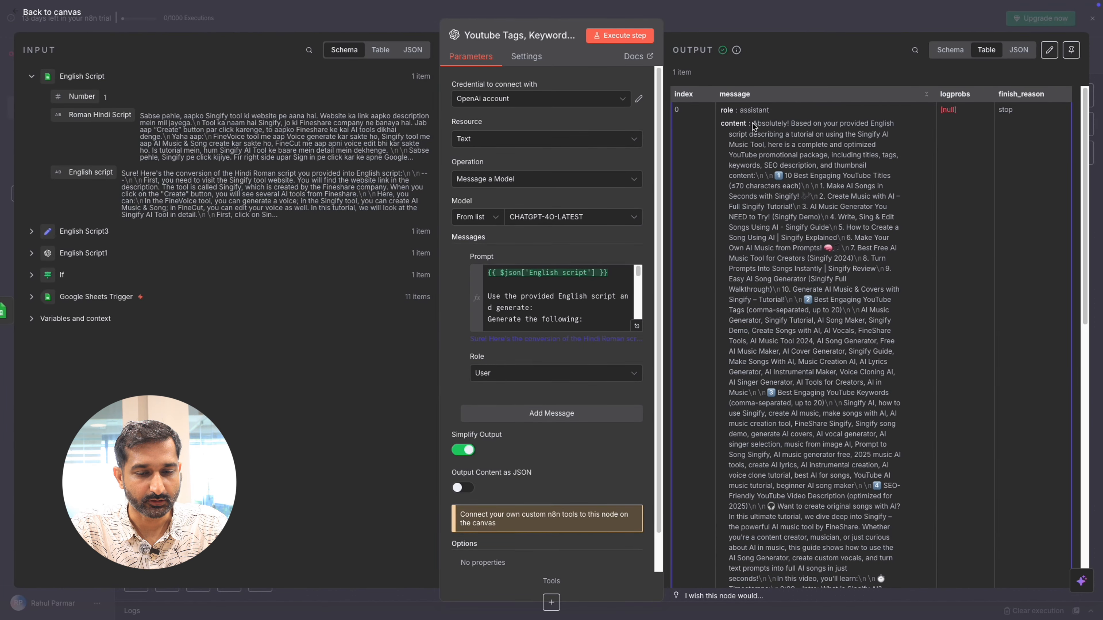
{"action": "scroll", "coordinate": [815, 404], "scroll_direction": "down", "scroll_amount": 5}
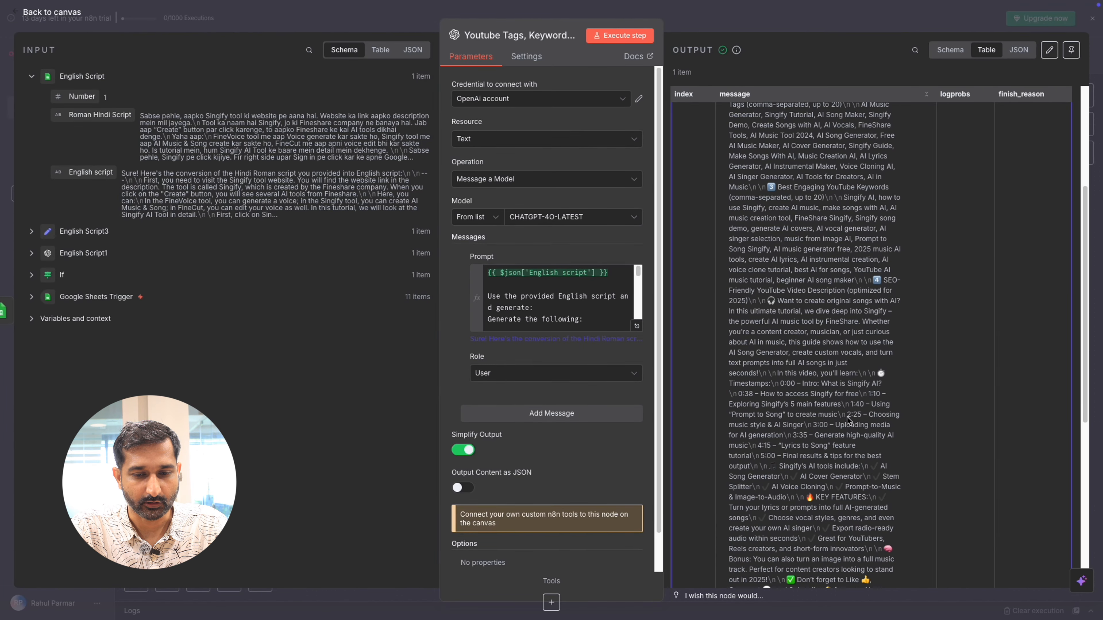
{"action": "scroll", "coordinate": [845, 408], "scroll_direction": "up", "scroll_amount": 5}
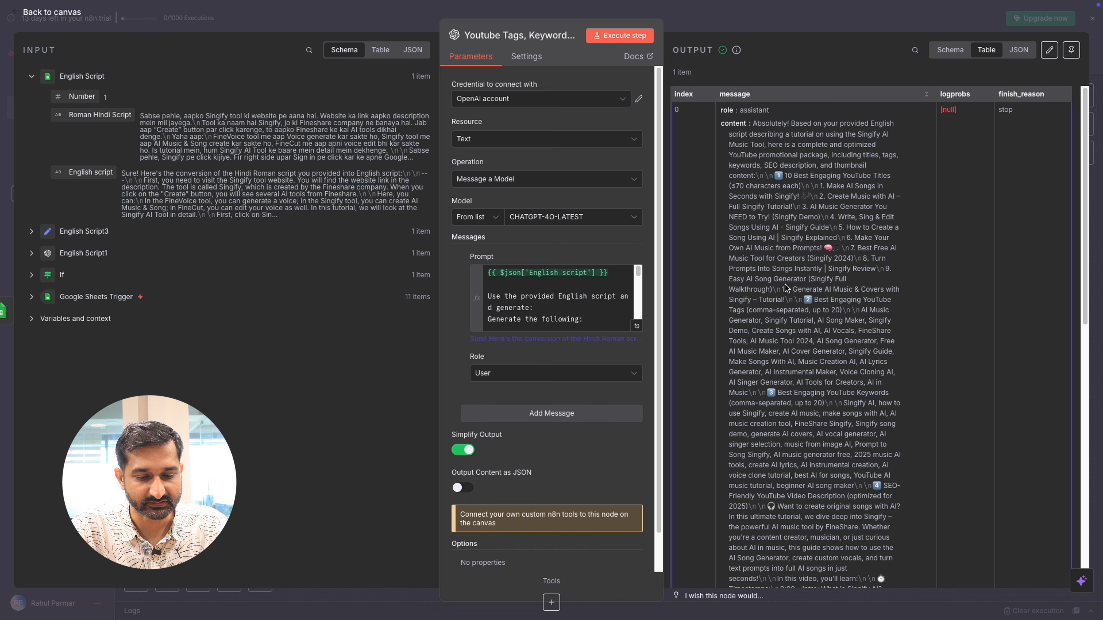
{"action": "scroll", "coordinate": [786, 288], "scroll_direction": "down", "scroll_amount": 5}
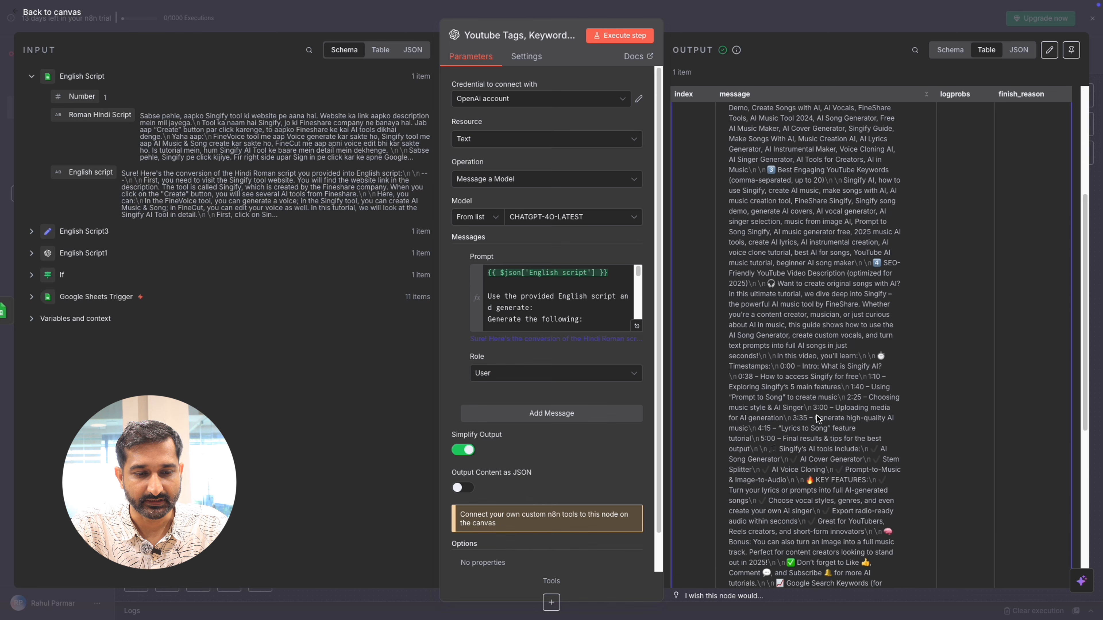
{"action": "scroll", "coordinate": [817, 418], "scroll_direction": "up", "scroll_amount": 5}
Step: Return to the canvas and add a Code node after the "Youtube Tags, Keywords and more." node
{"action": "left_click", "coordinate": [54, 16]}
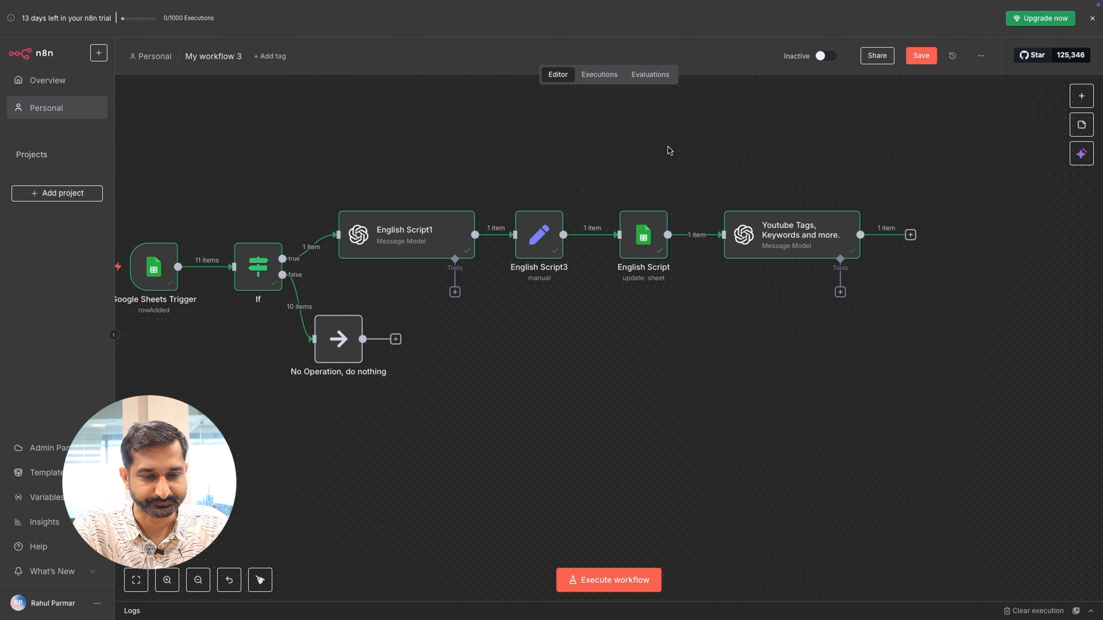
{"action": "scroll", "coordinate": [668, 150], "scroll_direction": "right", "scroll_amount": 4}
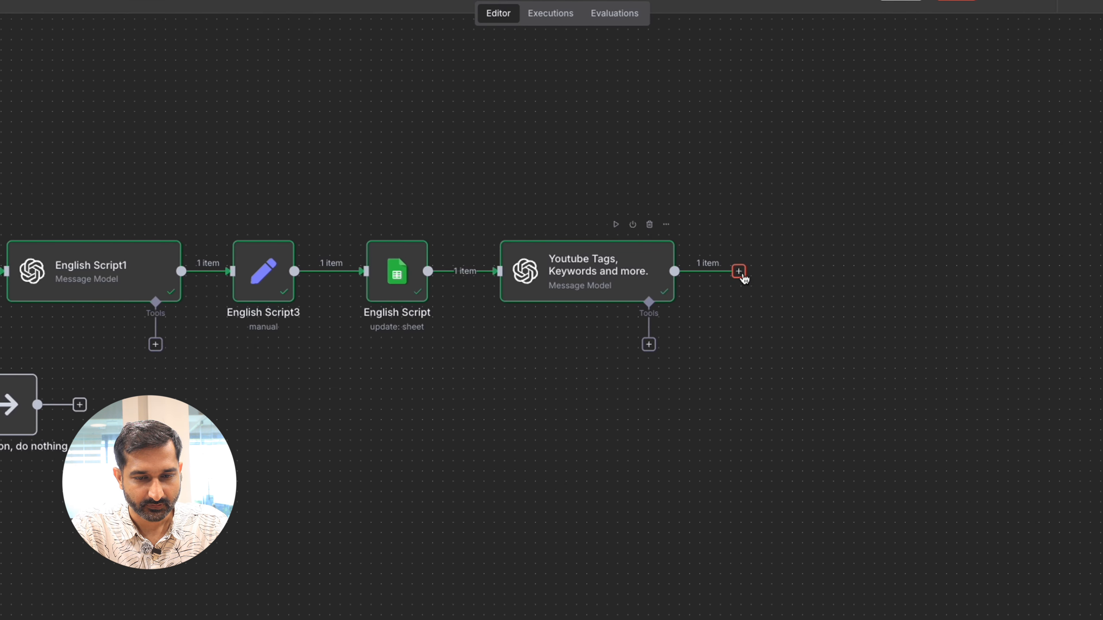
{"action": "left_click", "coordinate": [786, 273]}
{"action": "type", "text": "code"}
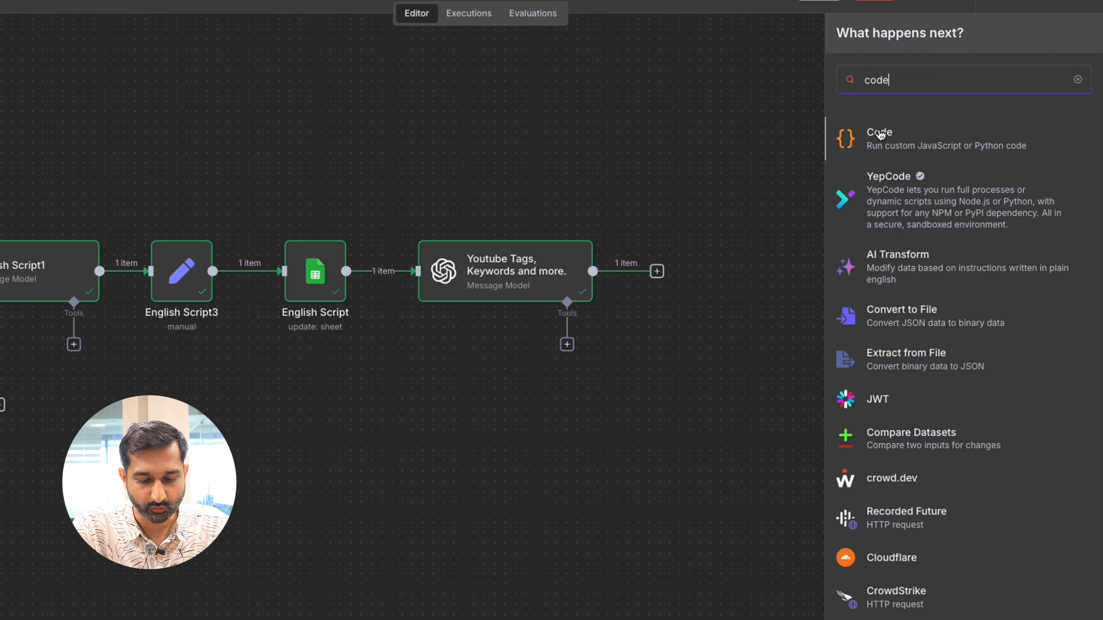
{"action": "left_click", "coordinate": [879, 133]}
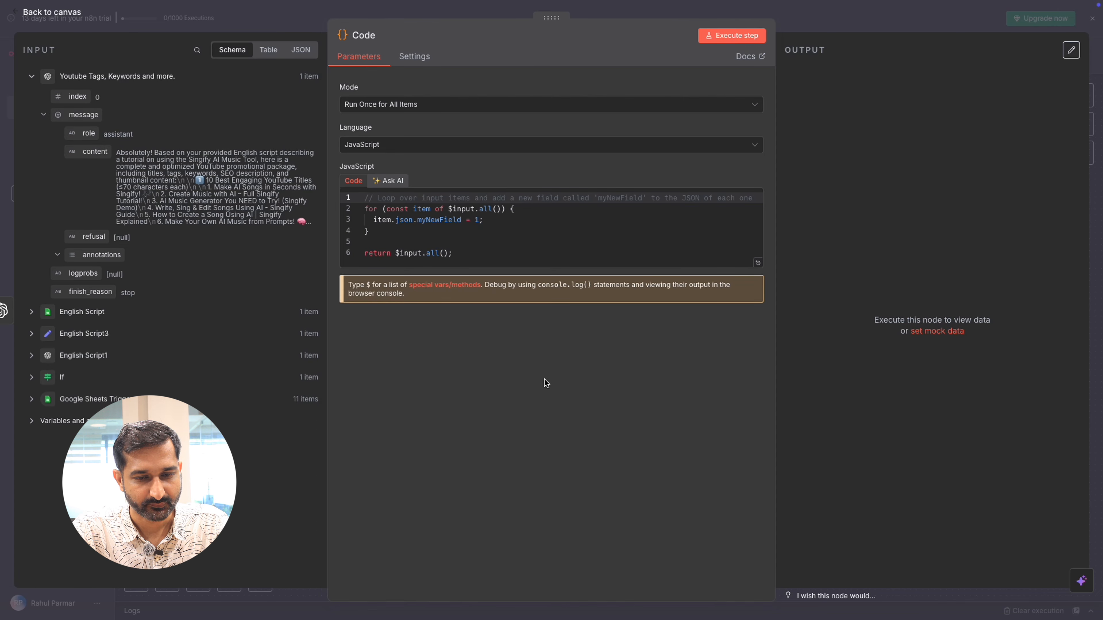
Step: Replace the default JavaScript with a script that extracts each section from the message content, then execute the Code node and review its output columns
{"action": "left_click", "coordinate": [449, 109]}
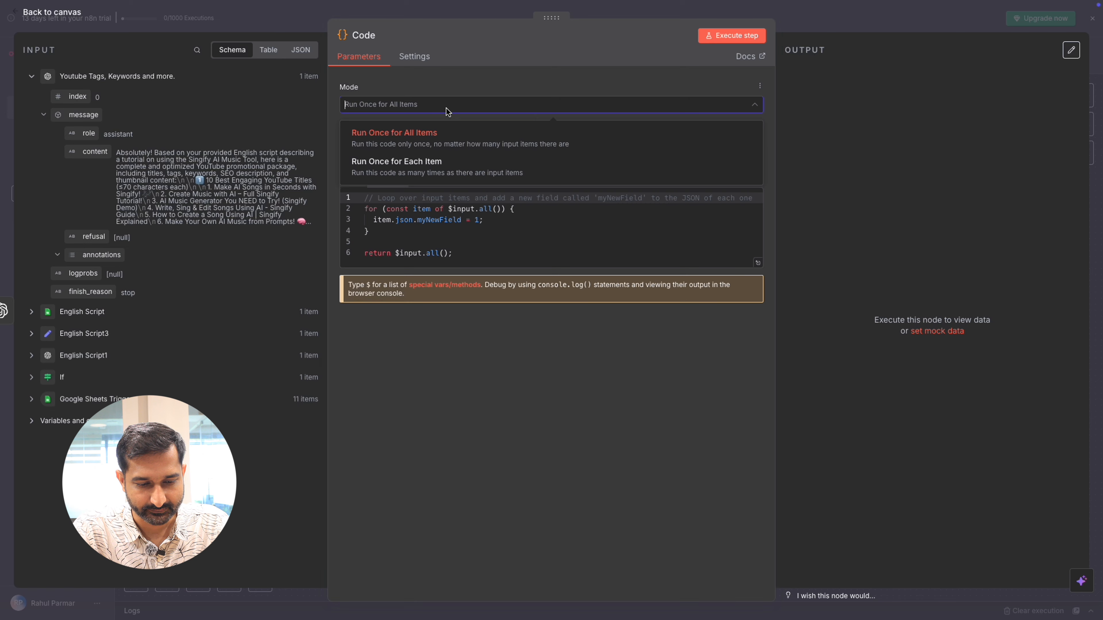
{"action": "left_click", "coordinate": [447, 109]}
{"action": "left_click", "coordinate": [451, 146]}
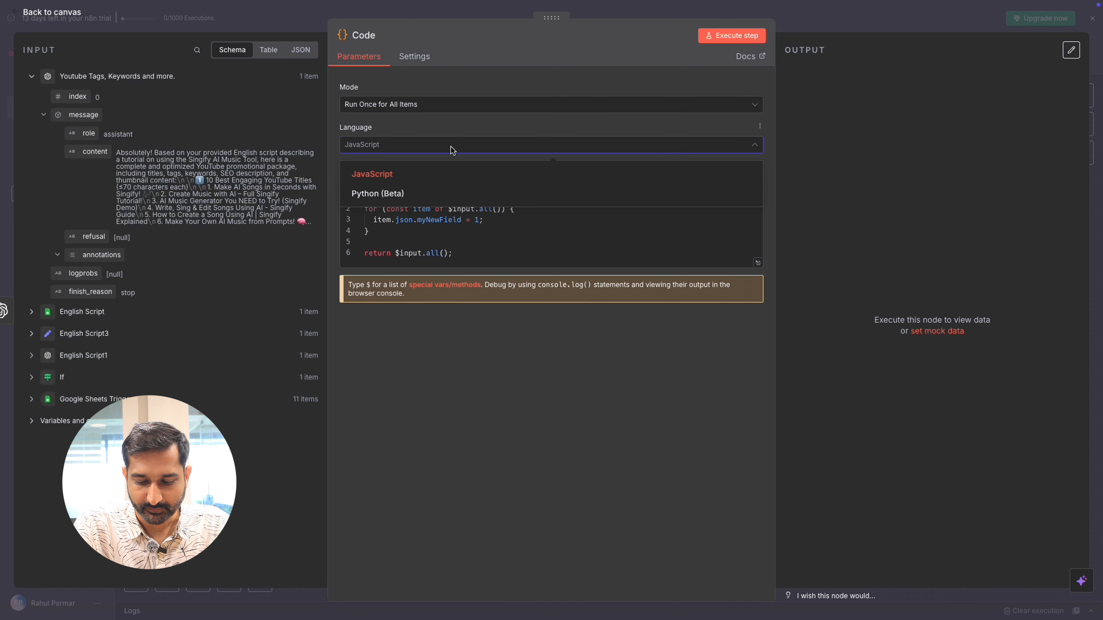
{"action": "left_click", "coordinate": [450, 147]}
{"action": "left_click", "coordinate": [459, 233]}
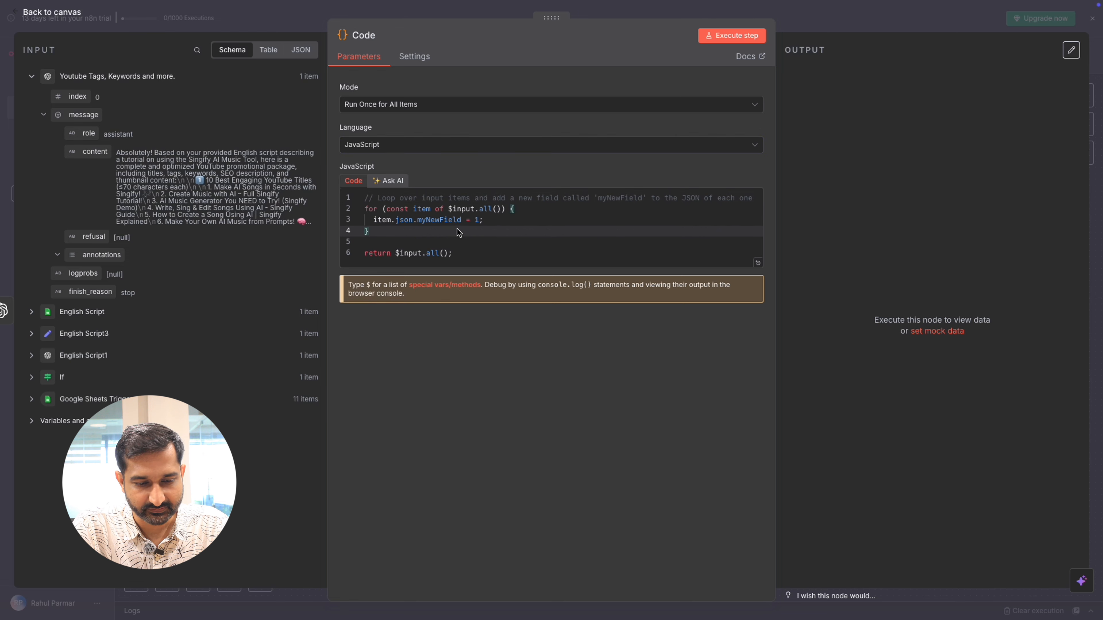
{"action": "key", "text": "ctrl+a"}
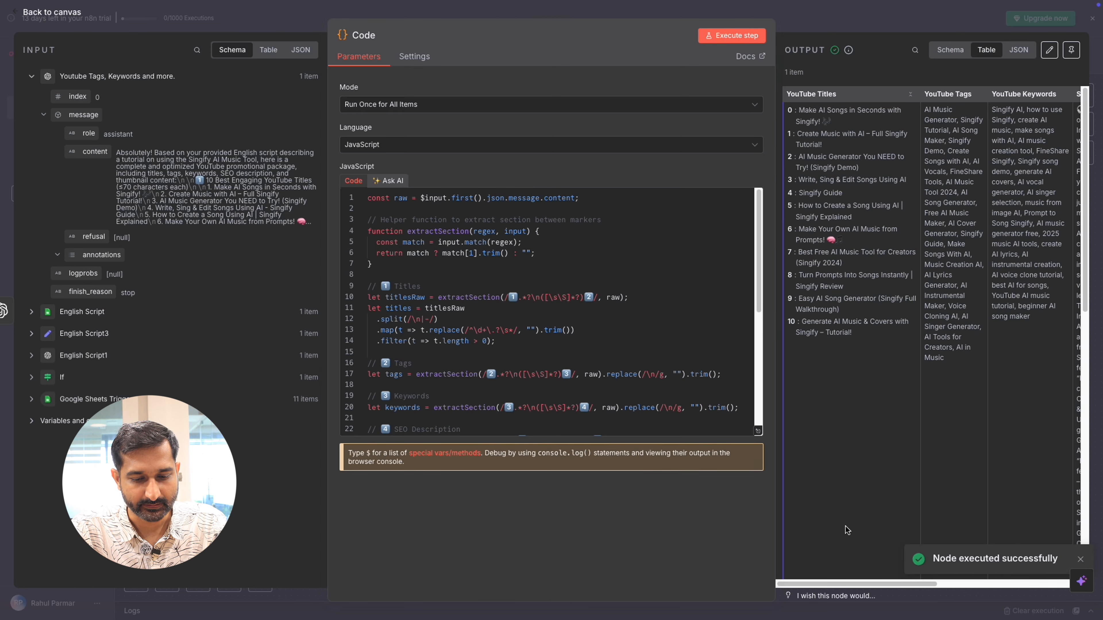
{"action": "left_click_drag", "start_coordinate": [862, 584], "coordinate": [1011, 582]}
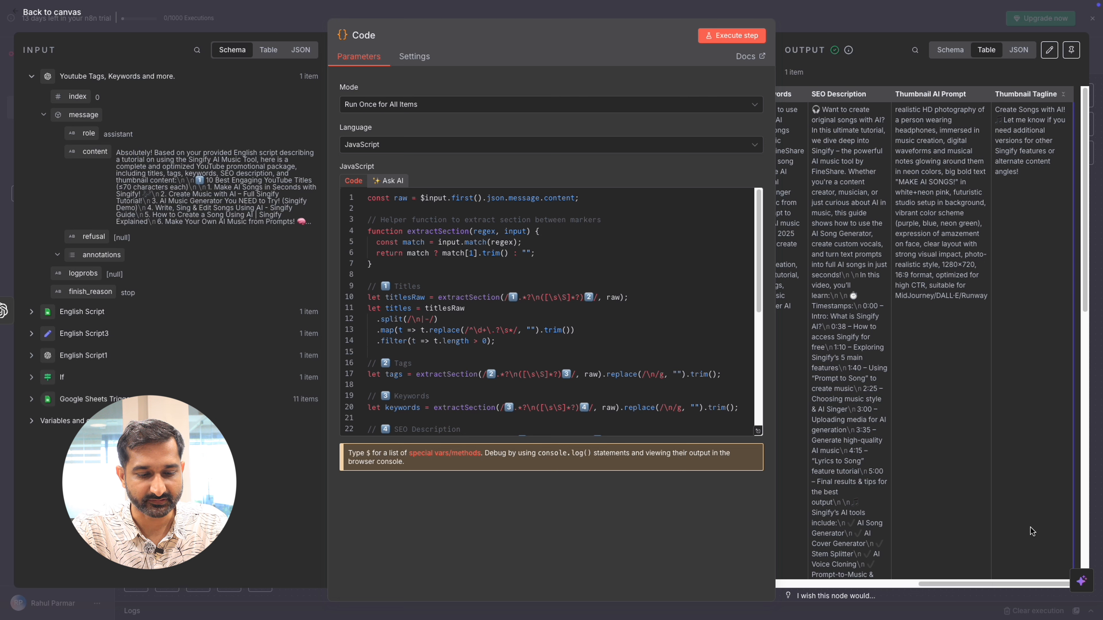
{"action": "left_click_drag", "start_coordinate": [958, 585], "coordinate": [794, 589]}
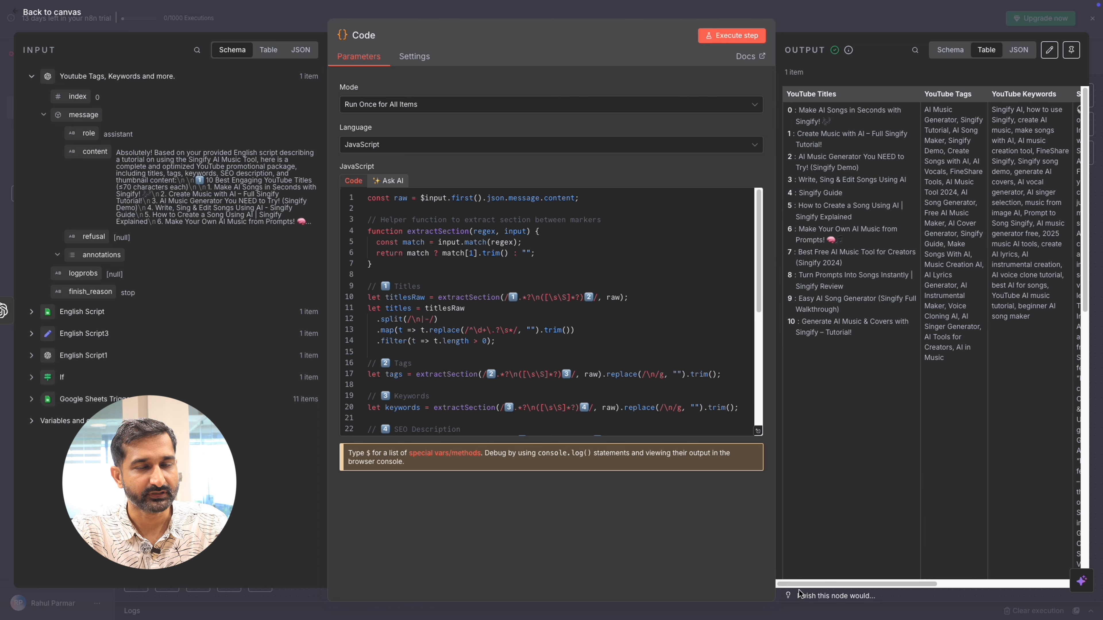
Step: Return to the canvas and add a Google Sheets "Update row in sheet" node after the Code node
{"action": "left_click", "coordinate": [810, 25]}
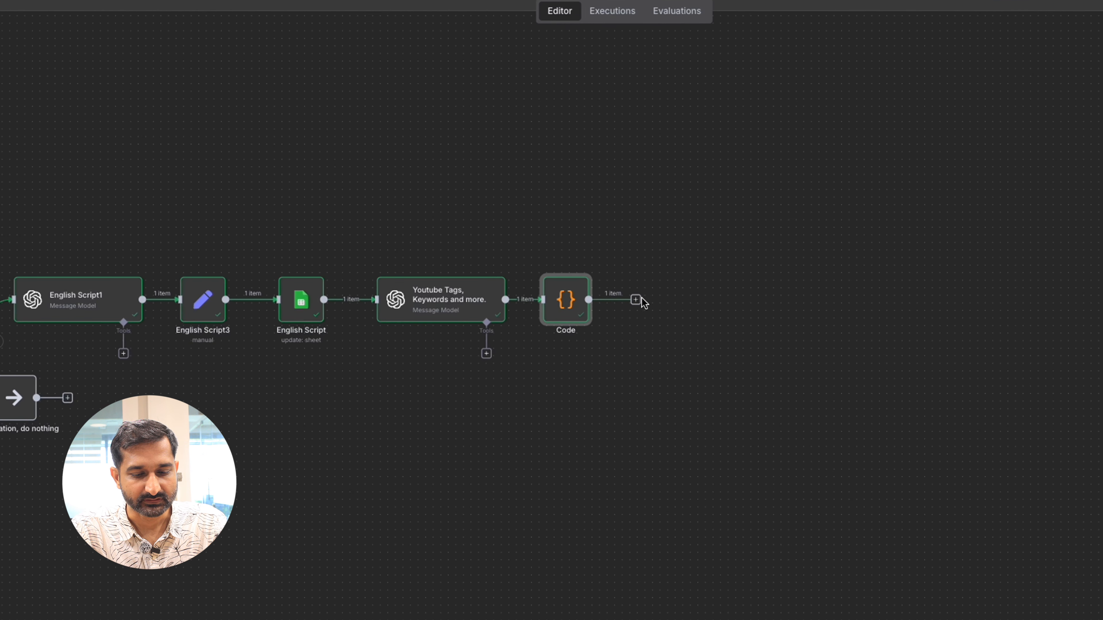
{"action": "left_click", "coordinate": [635, 300]}
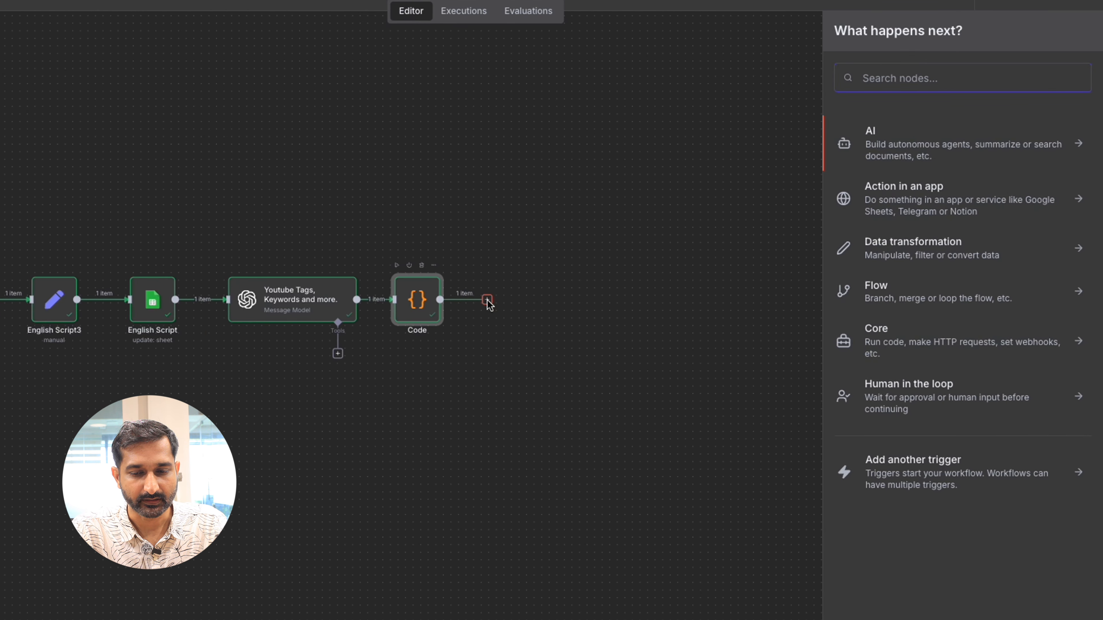
{"action": "type", "text": "google shee"}
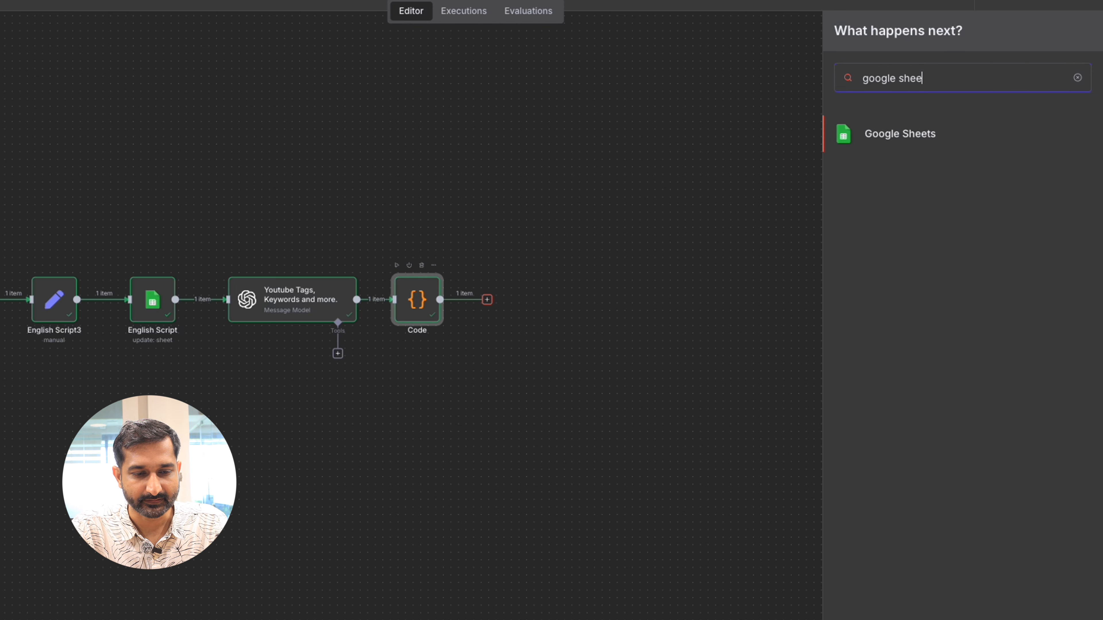
{"action": "left_click", "coordinate": [928, 134]}
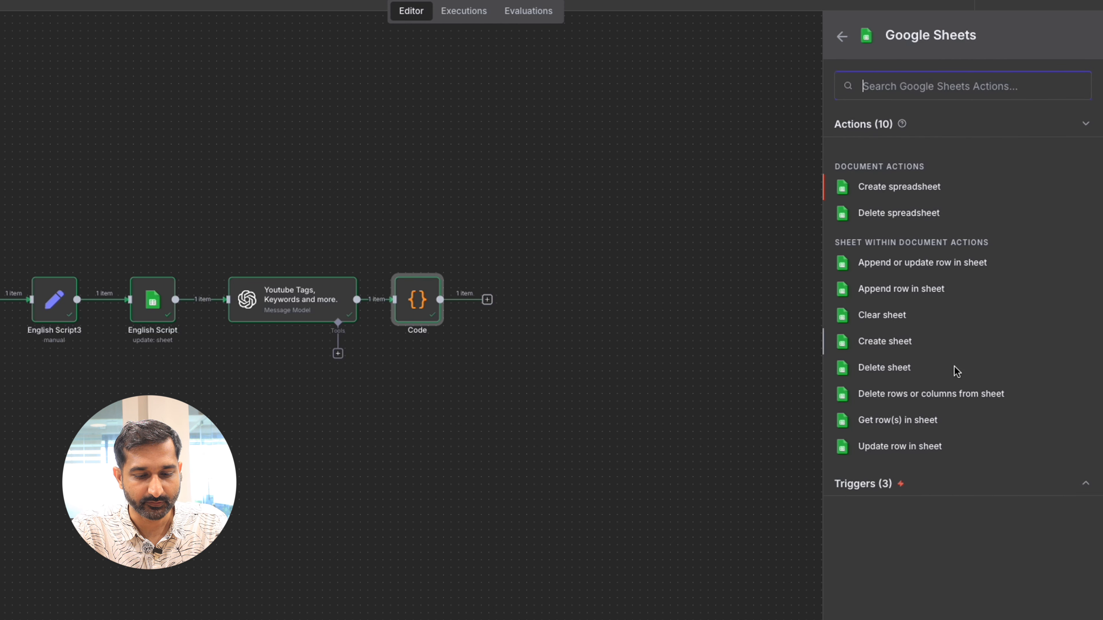
{"action": "left_click", "coordinate": [927, 448]}
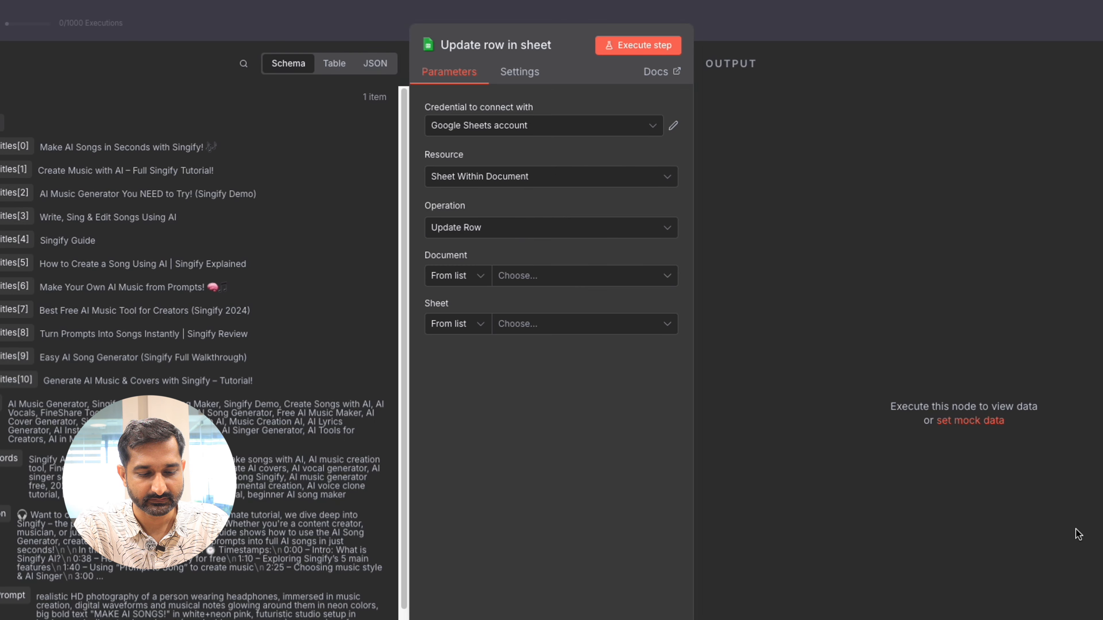
Step: Check that the node uses the Google Sheets account credential, the Sheet Within Document resource and the Update Row operation
{"action": "left_click", "coordinate": [543, 126]}
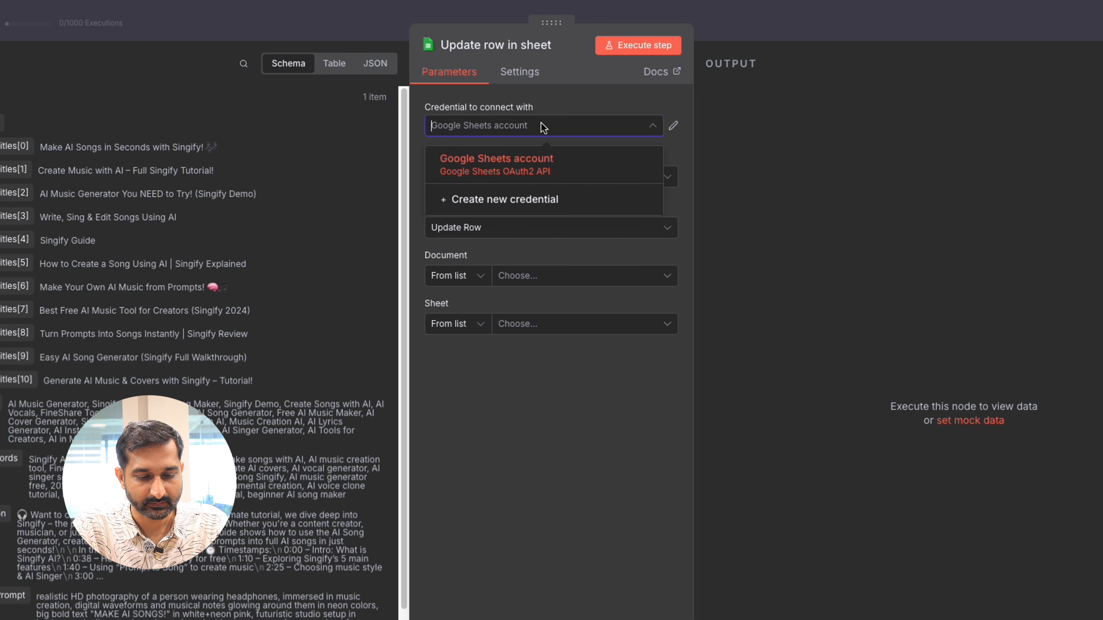
{"action": "left_click", "coordinate": [541, 126]}
{"action": "left_click", "coordinate": [544, 178]}
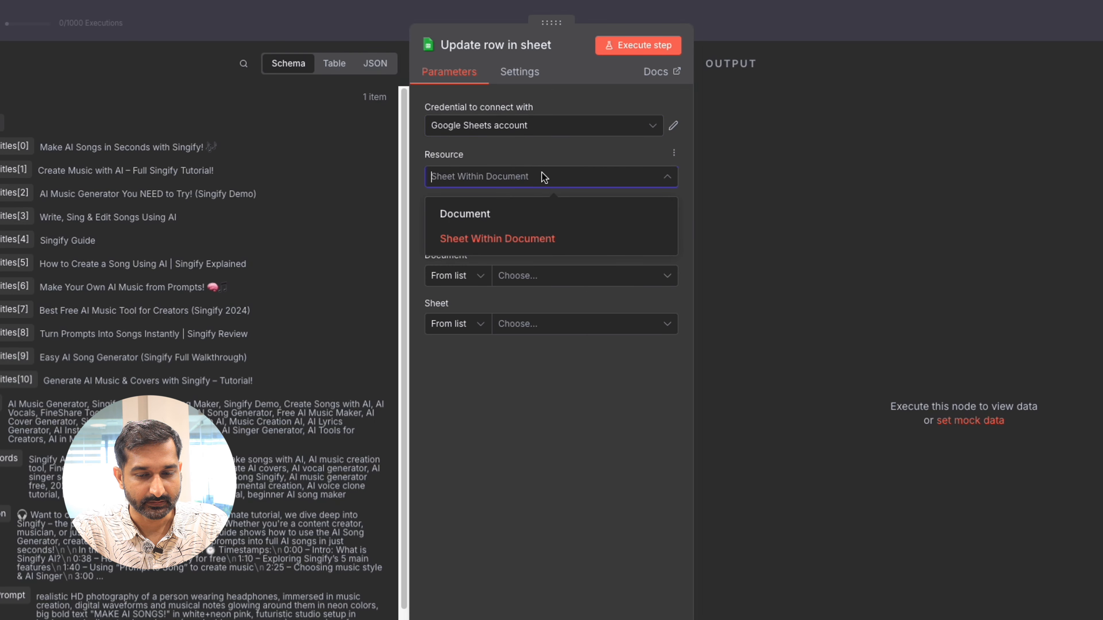
{"action": "left_click", "coordinate": [544, 178]}
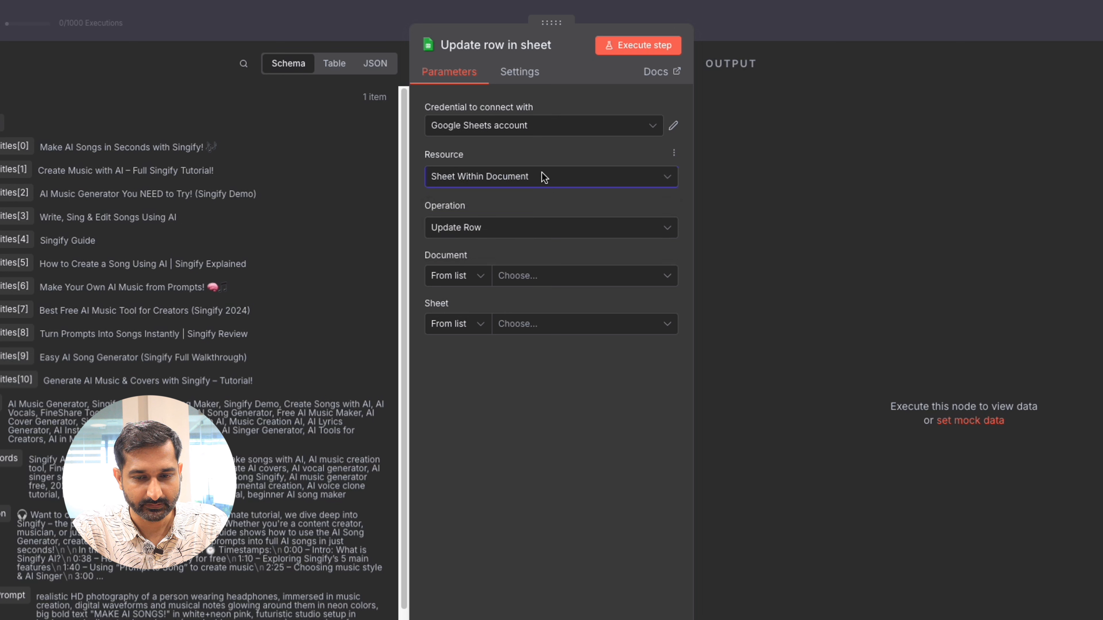
{"action": "left_click", "coordinate": [525, 229]}
{"action": "left_click", "coordinate": [525, 228]}
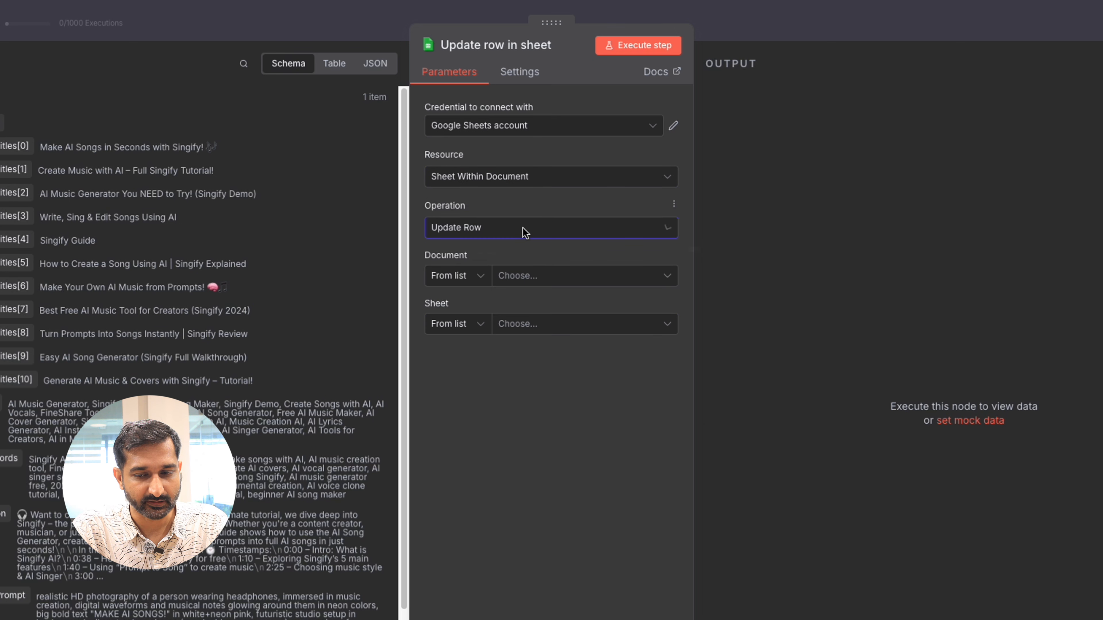
Step: Choose the Youtube Automation document and its Sheet1 as the target for the row update
{"action": "left_click", "coordinate": [517, 276]}
{"action": "left_click", "coordinate": [518, 334]}
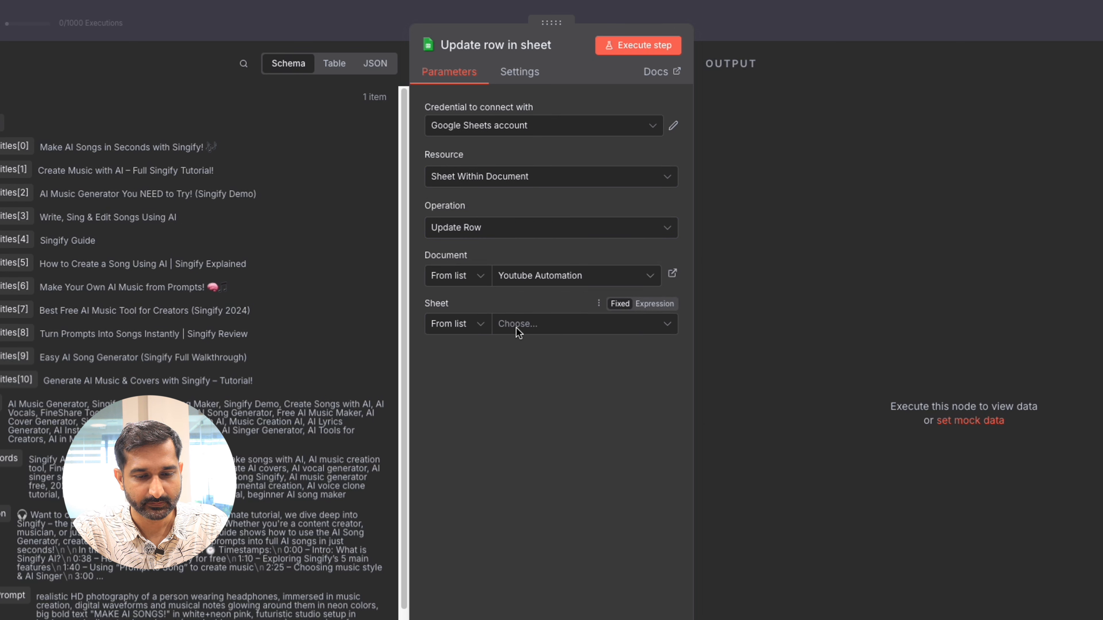
{"action": "left_click", "coordinate": [518, 333]}
{"action": "left_click", "coordinate": [451, 358]}
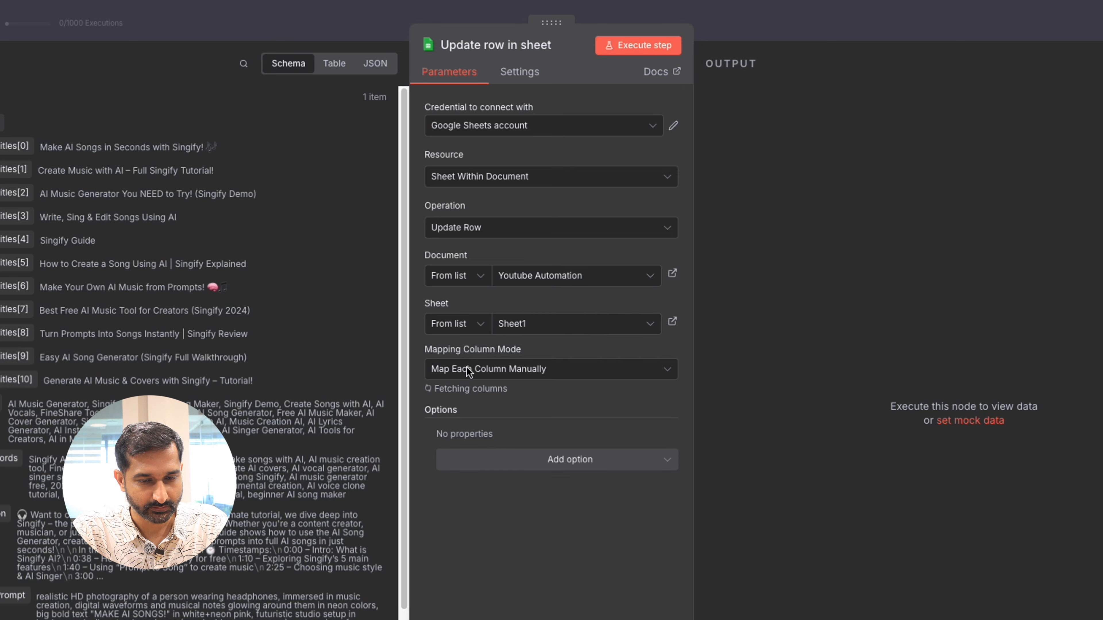
Step: Keep the mapping mode on Map Each Column Manually and choose Number as the column to match on
{"action": "left_click", "coordinate": [468, 371]}
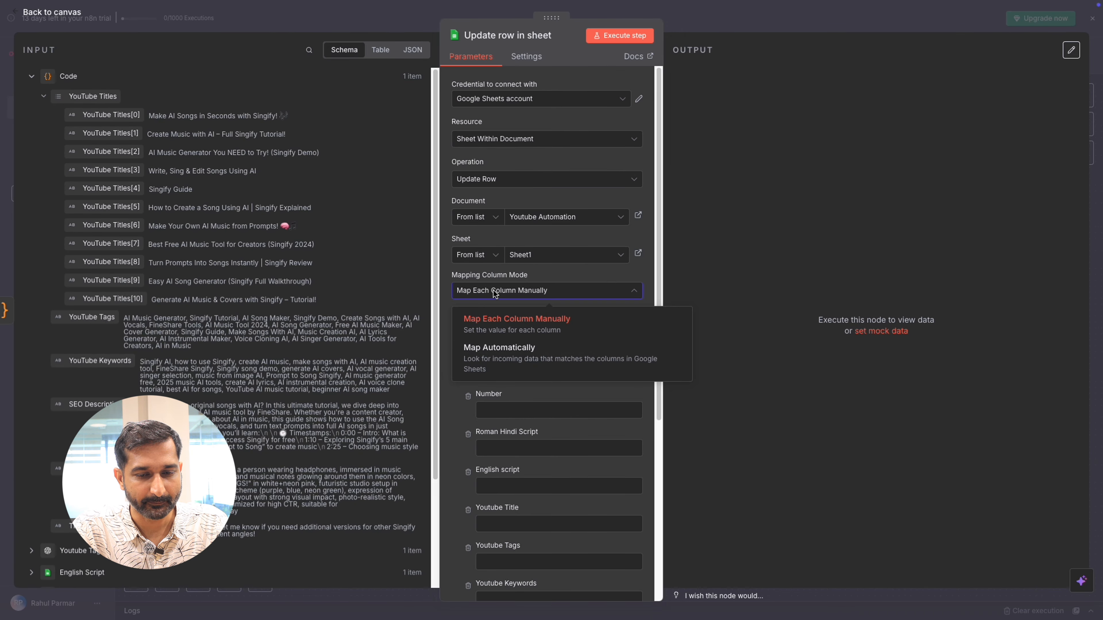
{"action": "left_click", "coordinate": [494, 293]}
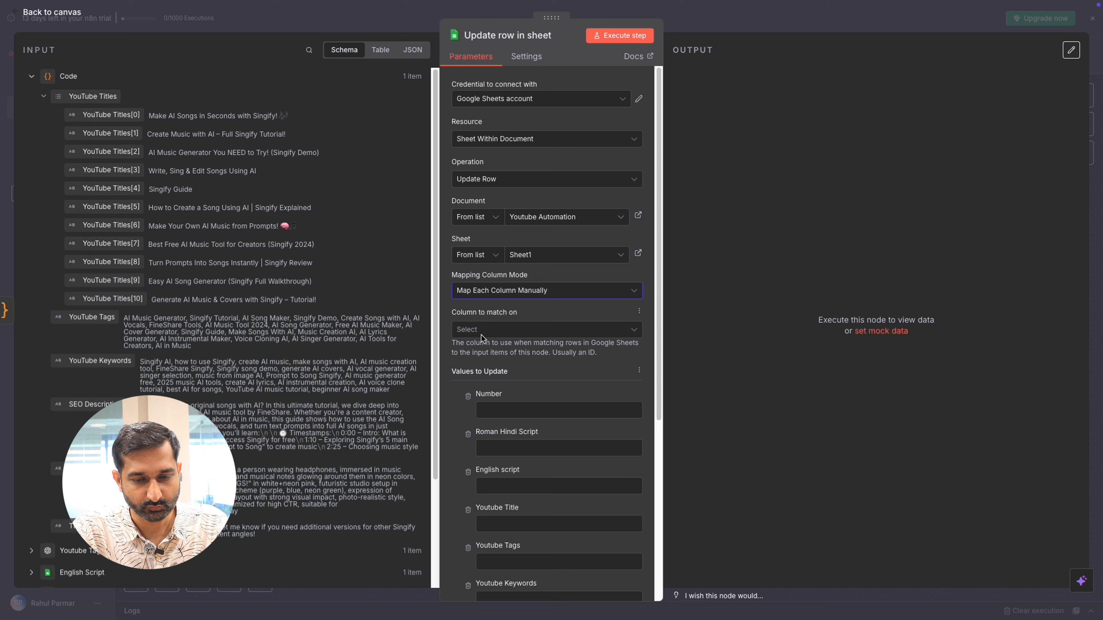
{"action": "left_click", "coordinate": [480, 335]}
{"action": "left_click", "coordinate": [481, 355]}
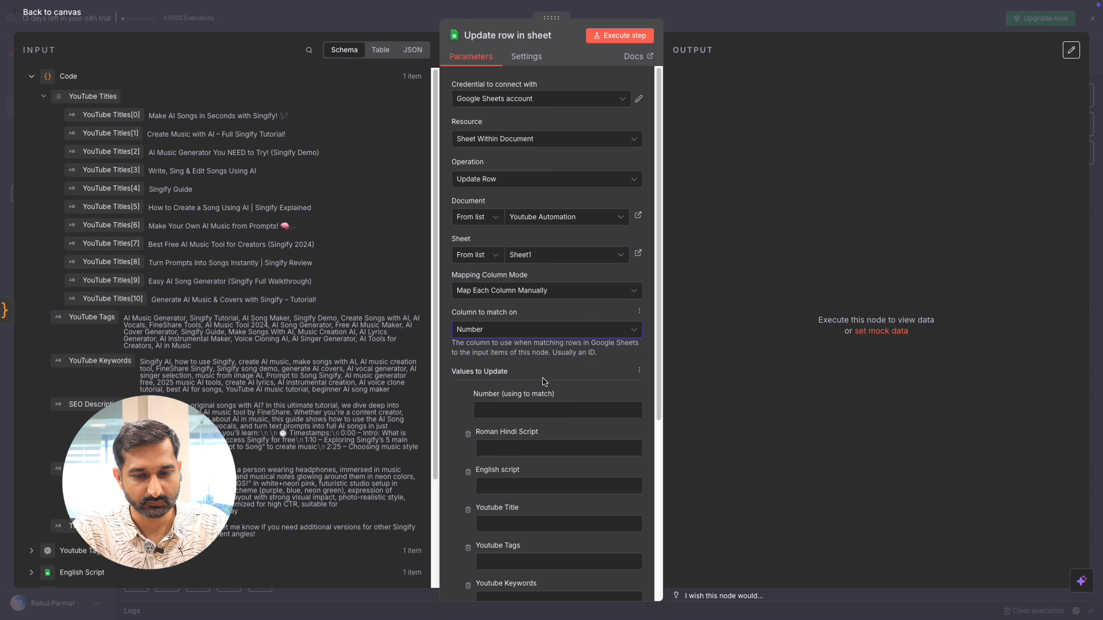
Step: Map the Number matching value to the Number field from the Google Sheets Trigger output
{"action": "scroll", "coordinate": [521, 380], "scroll_direction": "down", "scroll_amount": 1}
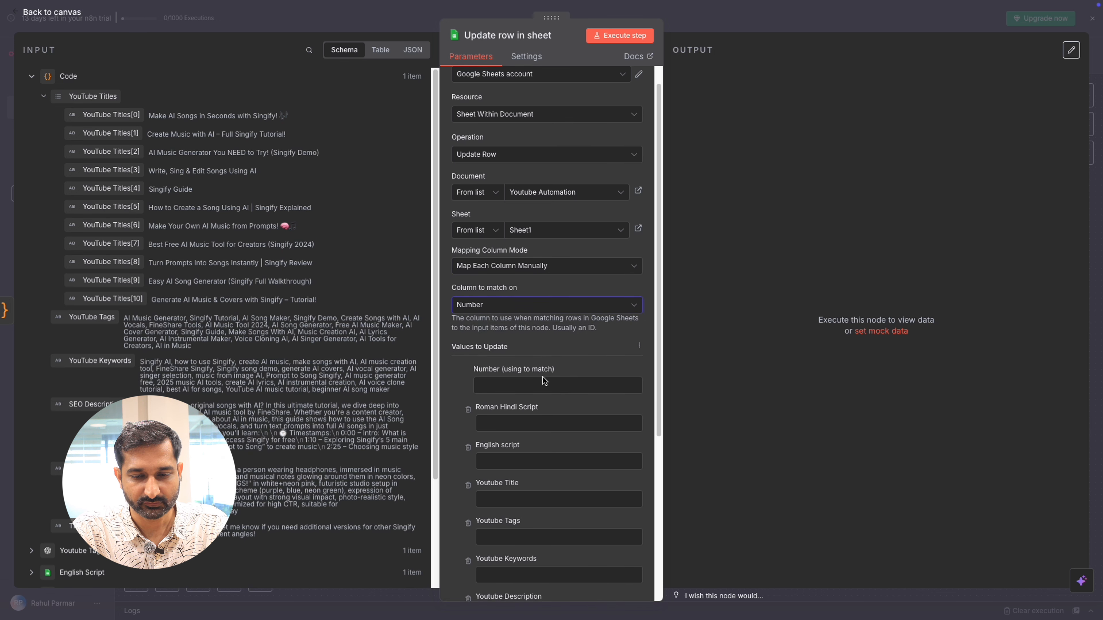
{"action": "left_click", "coordinate": [508, 377]}
{"action": "scroll", "coordinate": [164, 376], "scroll_direction": "down", "scroll_amount": 3}
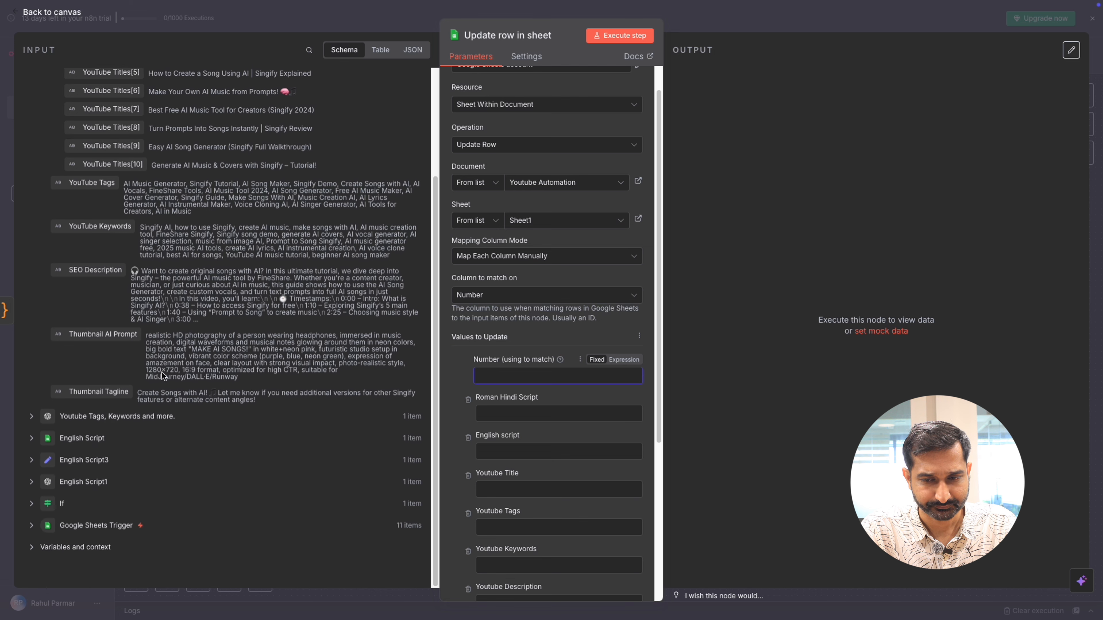
{"action": "left_click", "coordinate": [31, 525]}
{"action": "scroll", "coordinate": [121, 446], "scroll_direction": "down", "scroll_amount": 5}
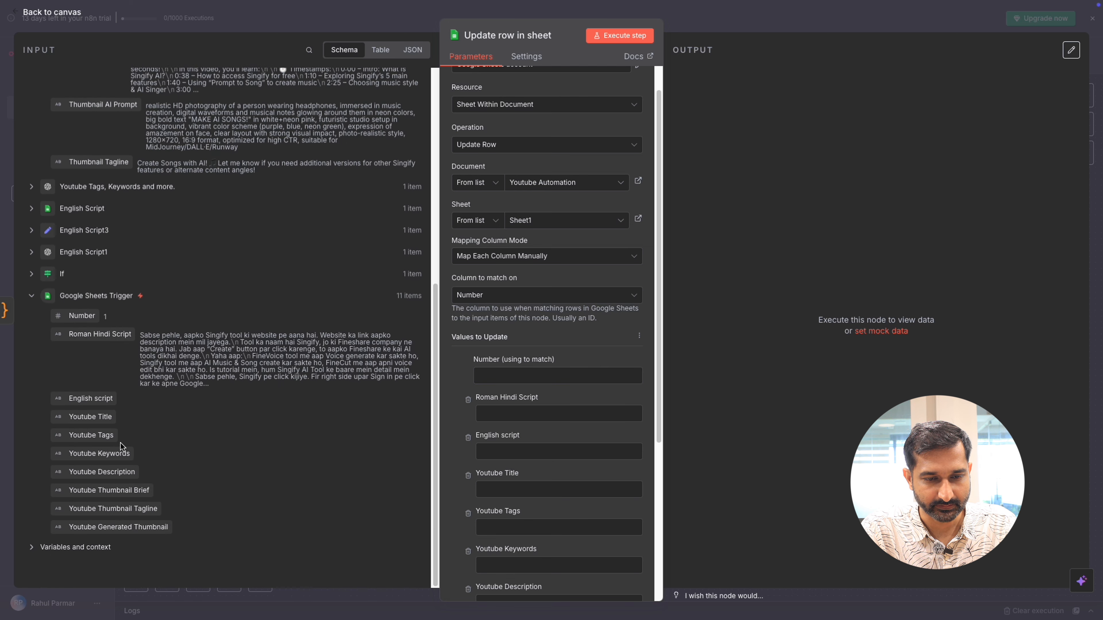
{"action": "left_click_drag", "start_coordinate": [83, 316], "coordinate": [520, 374]}
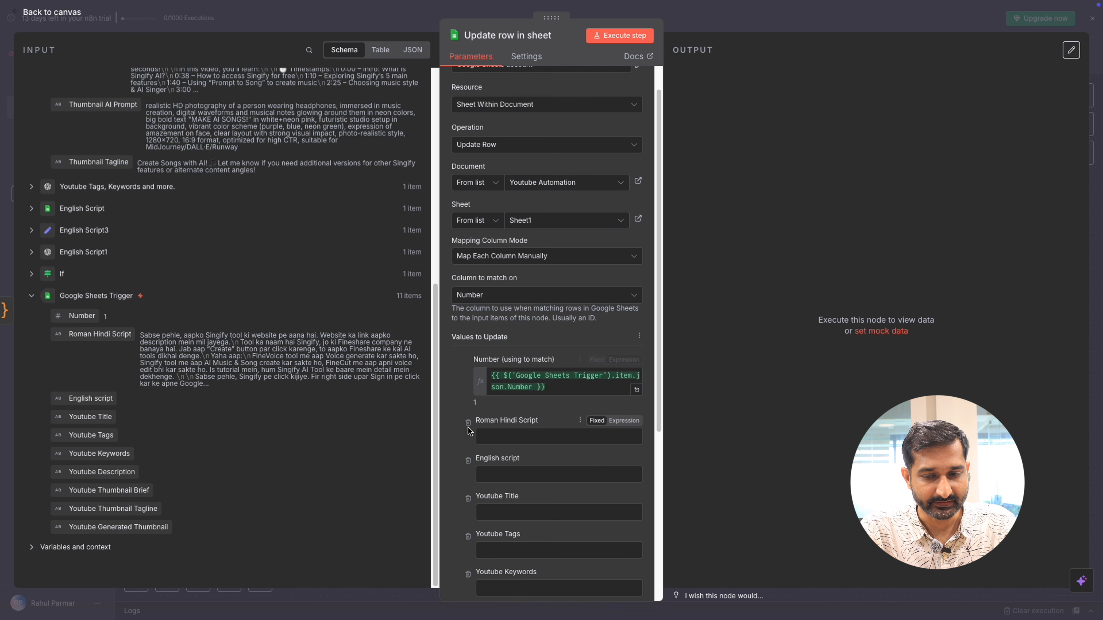
Step: Map the Youtube Title, Youtube Tags and Youtube Keywords columns to the Code node's YouTube Titles, YouTube Tags and YouTube Keywords outputs
{"action": "scroll", "coordinate": [529, 326], "scroll_direction": "down", "scroll_amount": 5}
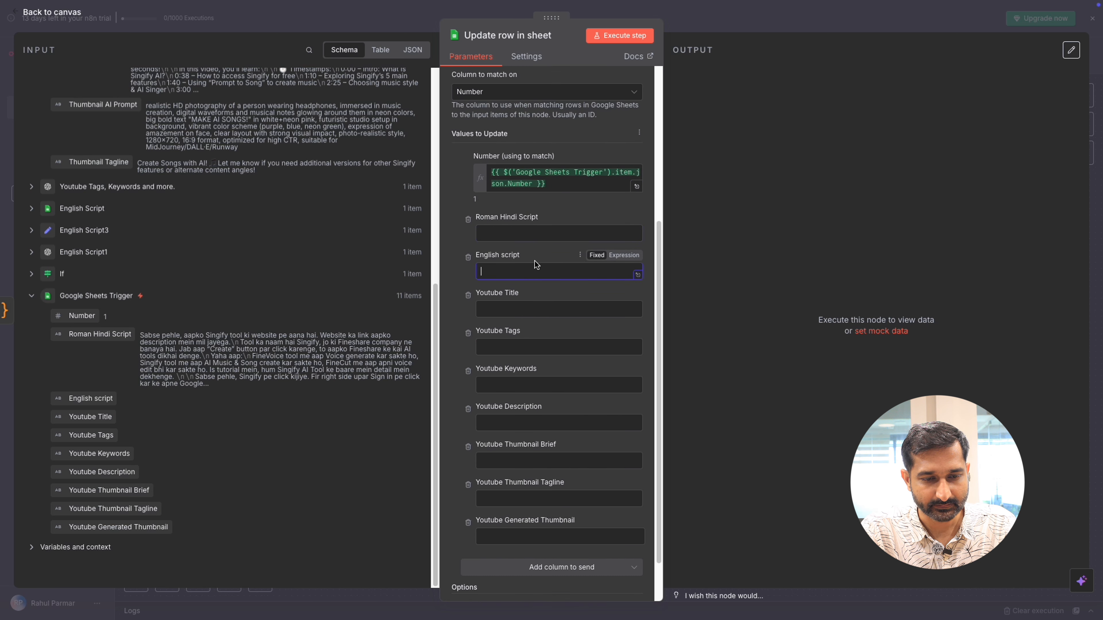
{"action": "left_click", "coordinate": [537, 308]}
{"action": "scroll", "coordinate": [181, 144], "scroll_direction": "up", "scroll_amount": 8}
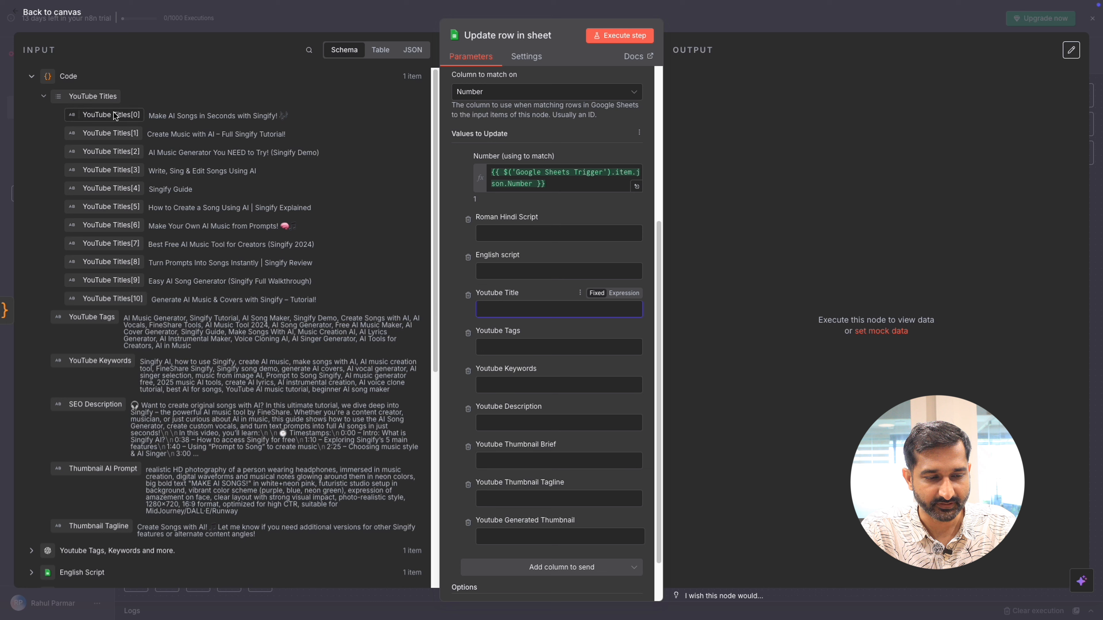
{"action": "left_click_drag", "start_coordinate": [89, 96], "coordinate": [506, 308]}
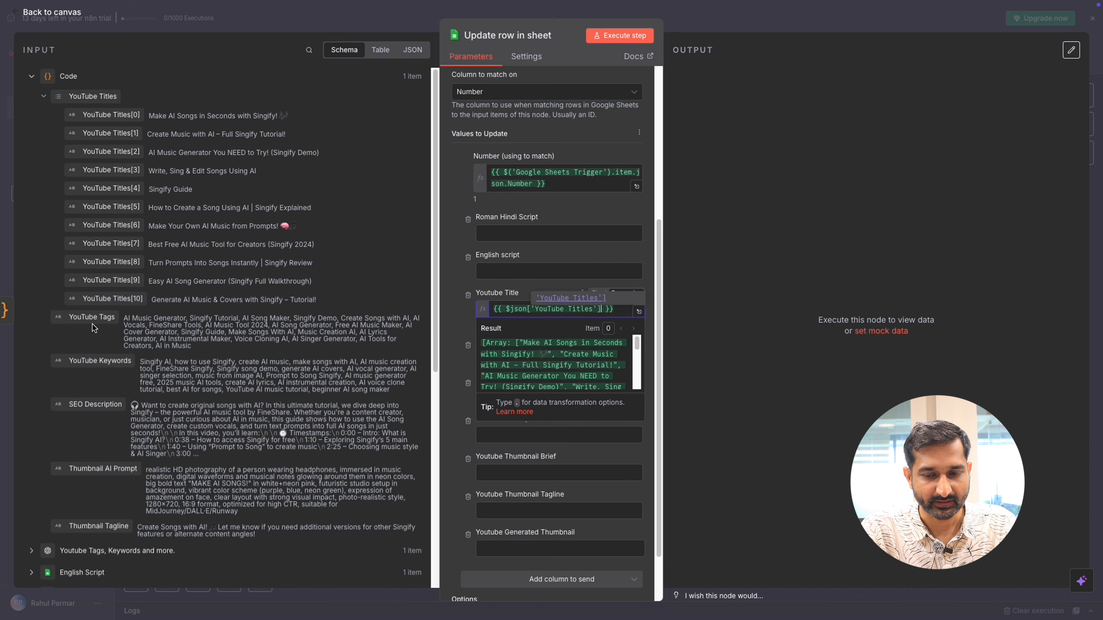
{"action": "left_click_drag", "start_coordinate": [91, 318], "coordinate": [521, 359]}
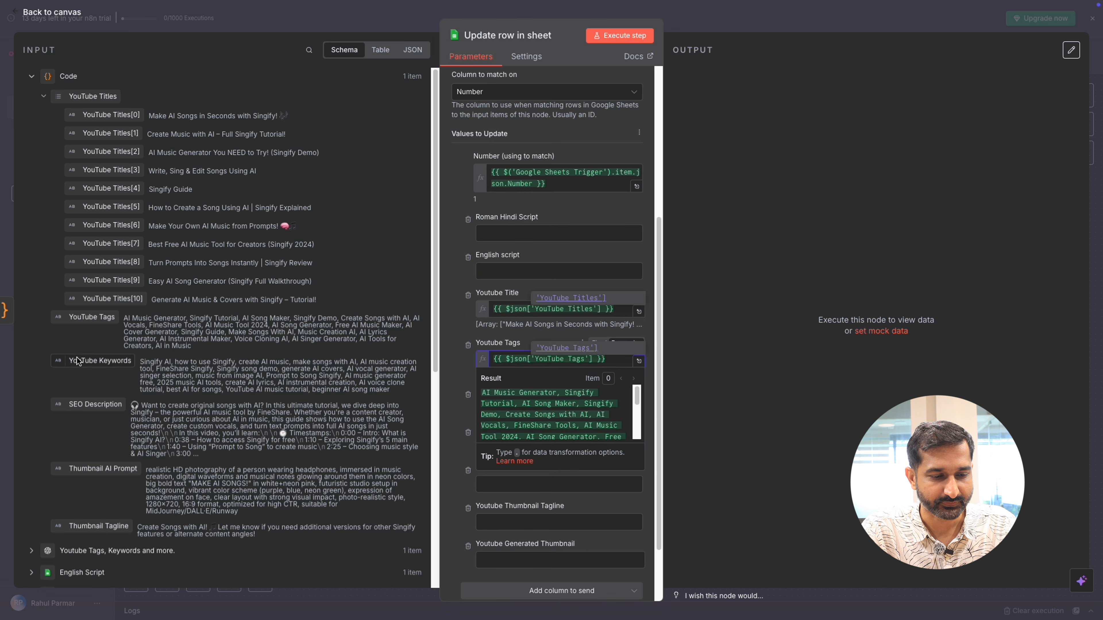
{"action": "left_click_drag", "start_coordinate": [91, 361], "coordinate": [512, 409]}
Step: Map Youtube Description to SEO Description, Youtube Thumbnail Brief to Thumbnail AI Prompt, and Youtube Thumbnail Tagline to Thumbnail Tagline
{"action": "left_click_drag", "start_coordinate": [92, 404], "coordinate": [538, 458]}
{"action": "left_click_drag", "start_coordinate": [93, 469], "coordinate": [511, 513]}
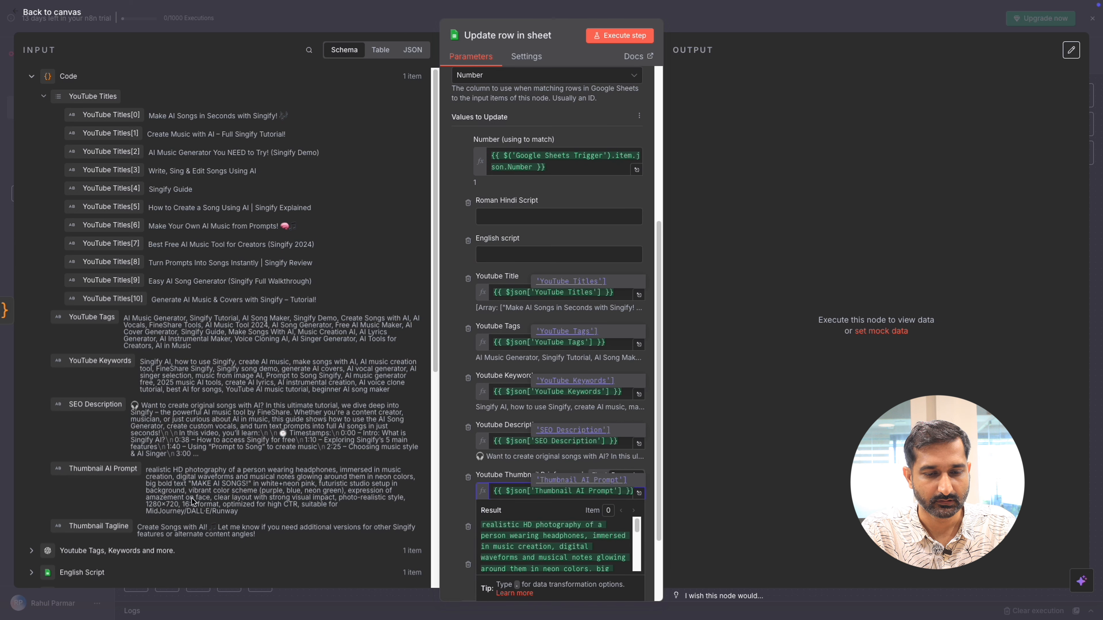
{"action": "left_click_drag", "start_coordinate": [92, 526], "coordinate": [524, 548]}
Step: Execute the "Update row in sheet" node and review the columns it writes
{"action": "scroll", "coordinate": [624, 70], "scroll_direction": "up", "scroll_amount": 6}
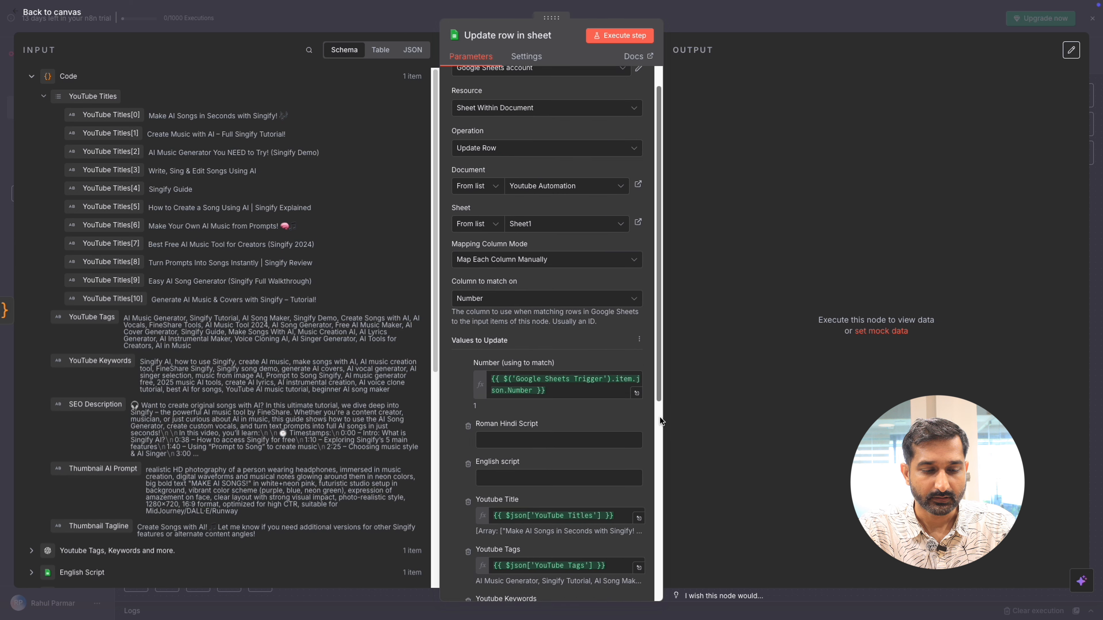
{"action": "left_click", "coordinate": [617, 38]}
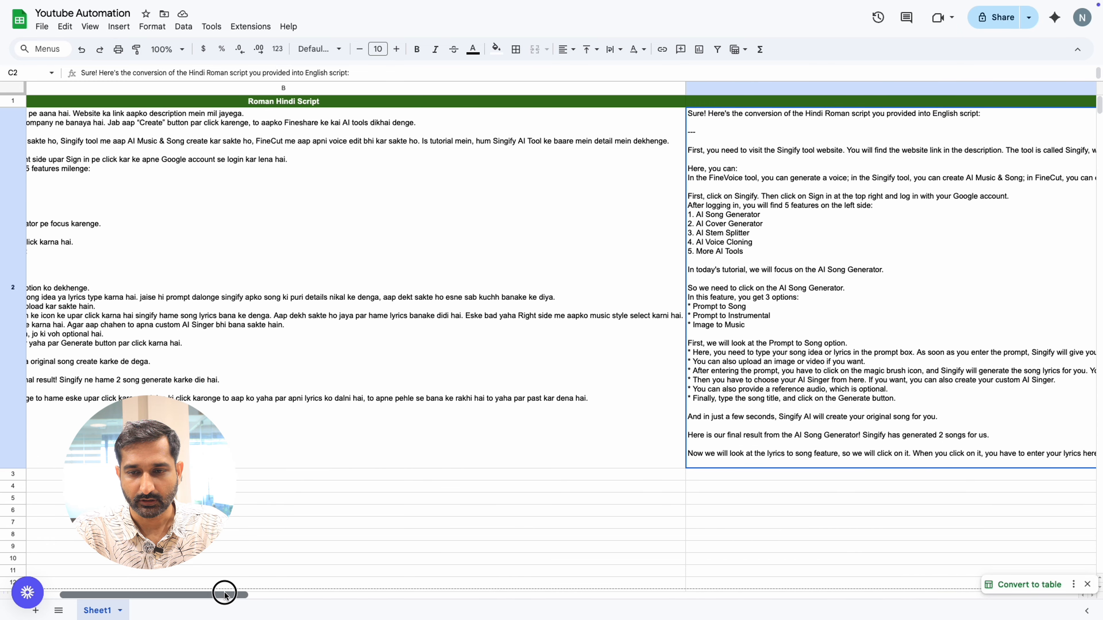
{"action": "left_click_drag", "start_coordinate": [222, 594], "coordinate": [711, 596]}
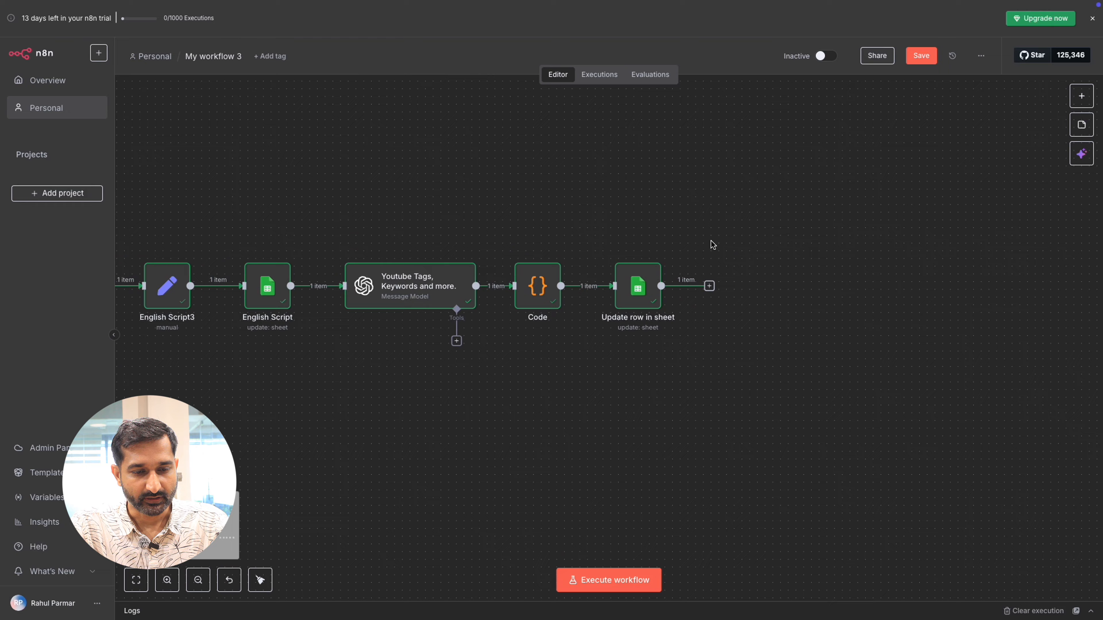
Step: Add a Code node after the "Update row in sheet" node on the canvas
{"action": "scroll", "coordinate": [711, 244], "scroll_direction": "up", "scroll_amount": 4}
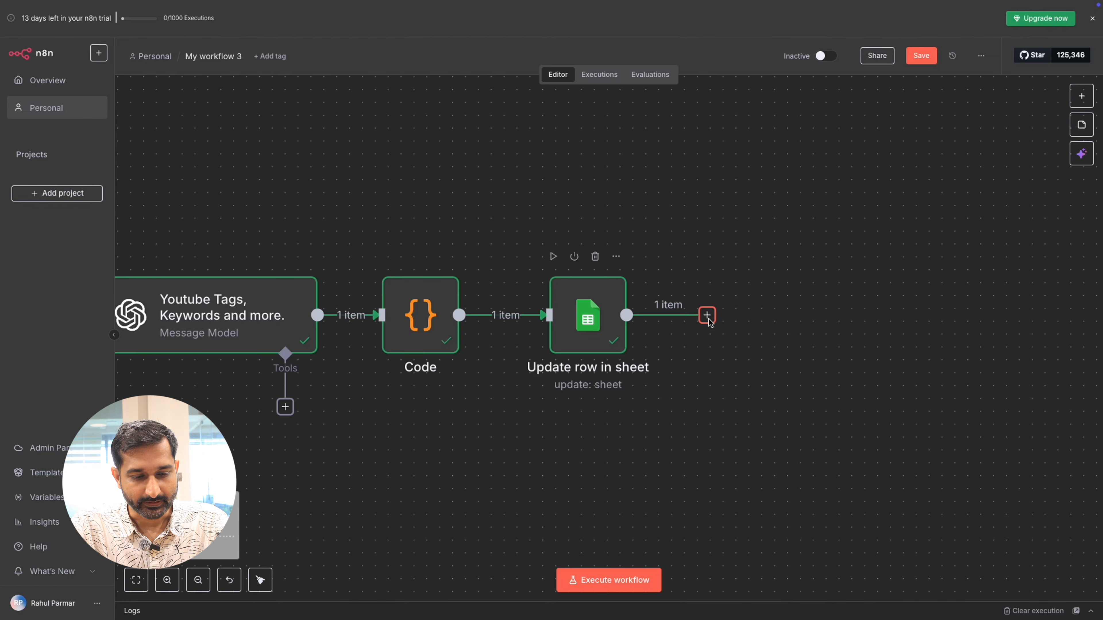
{"action": "left_click", "coordinate": [707, 316]}
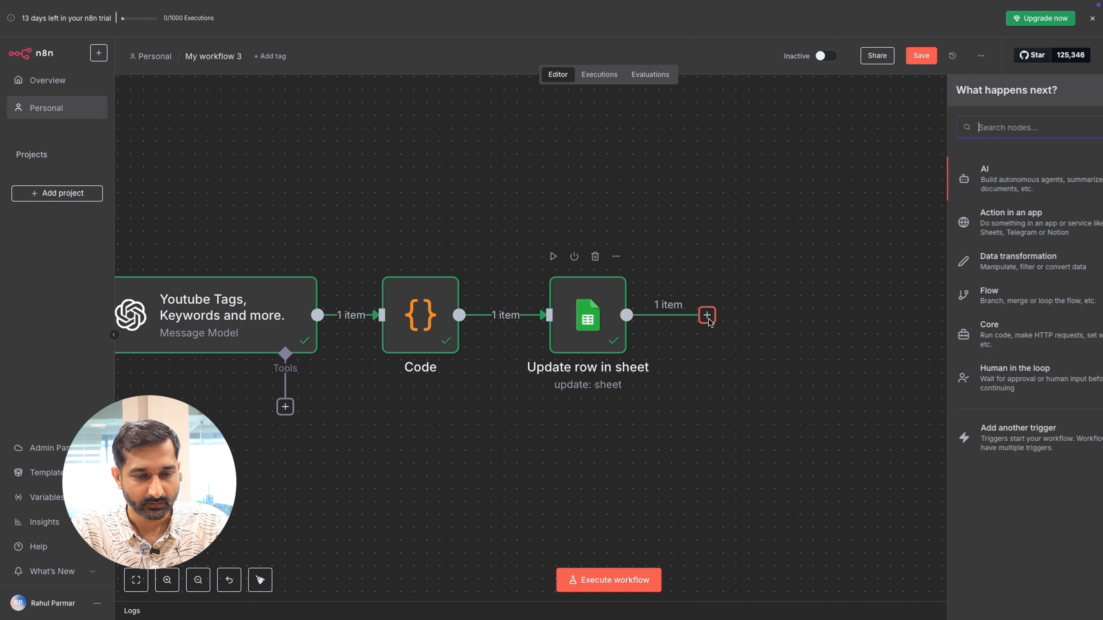
{"action": "type", "text": "code"}
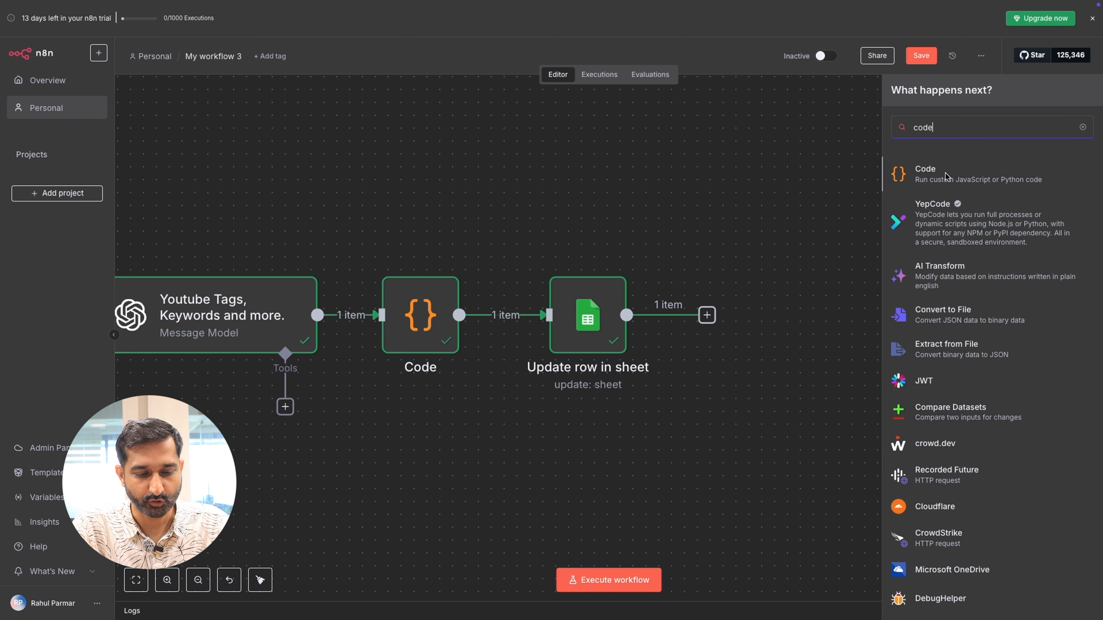
{"action": "left_click", "coordinate": [946, 176]}
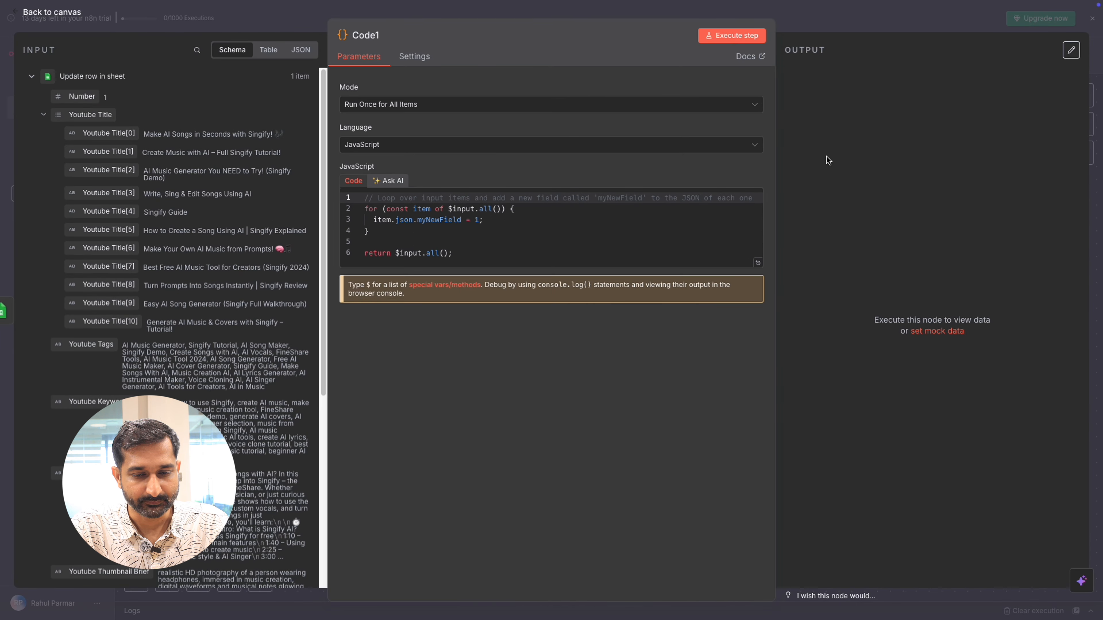
Step: Keep the new Code node in Run Once for All Items mode and set its language to Python (Beta)
{"action": "left_click", "coordinate": [696, 110]}
{"action": "left_click", "coordinate": [696, 110]}
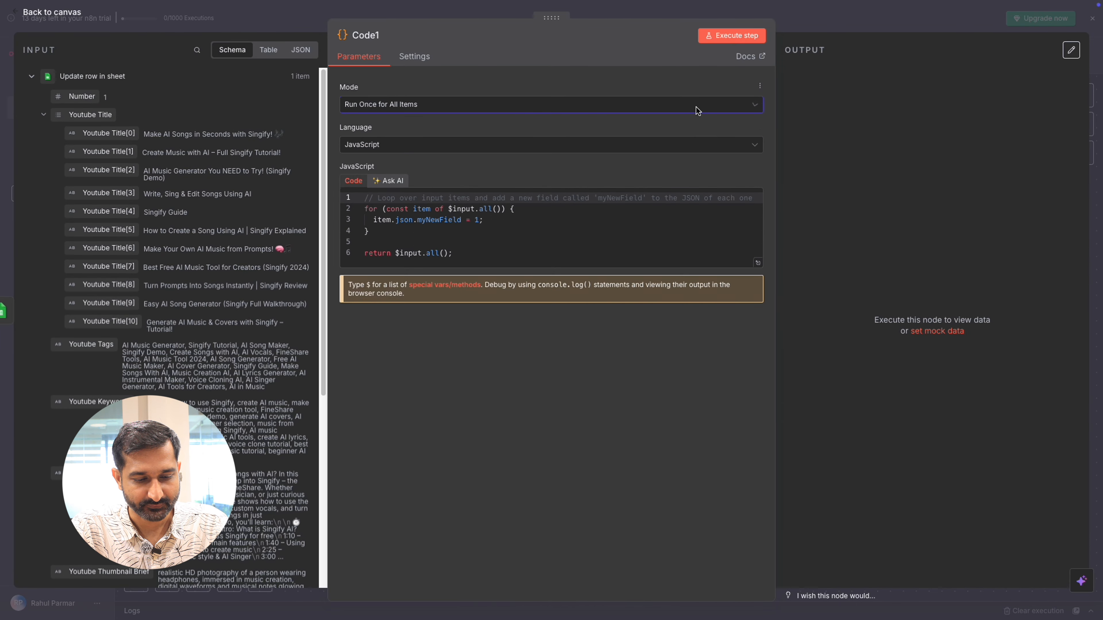
{"action": "left_click", "coordinate": [561, 147]}
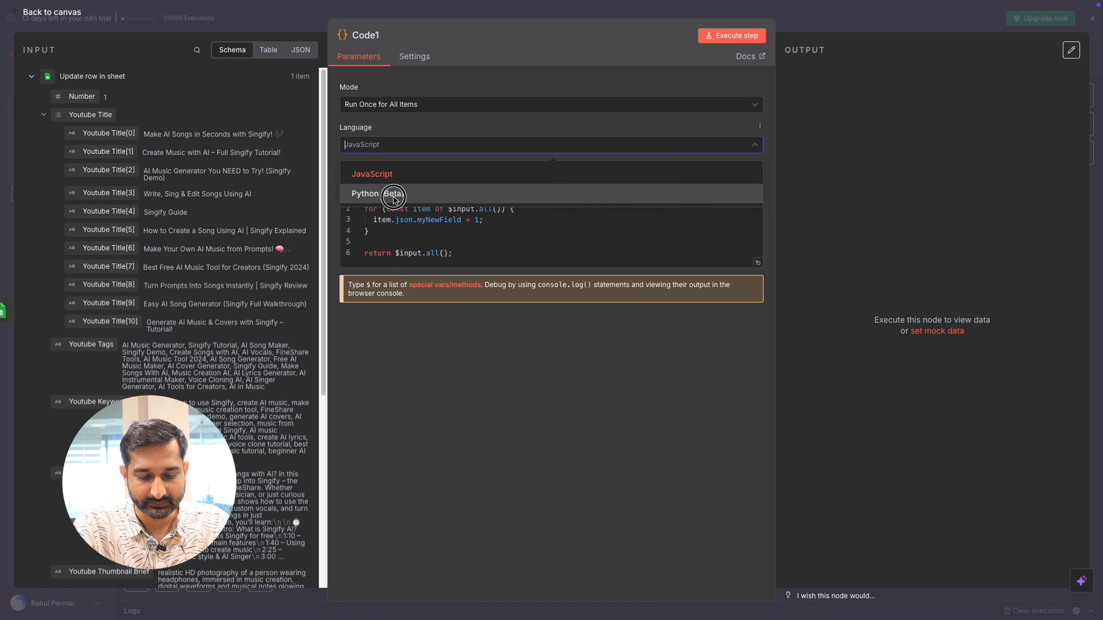
{"action": "left_click", "coordinate": [396, 198]}
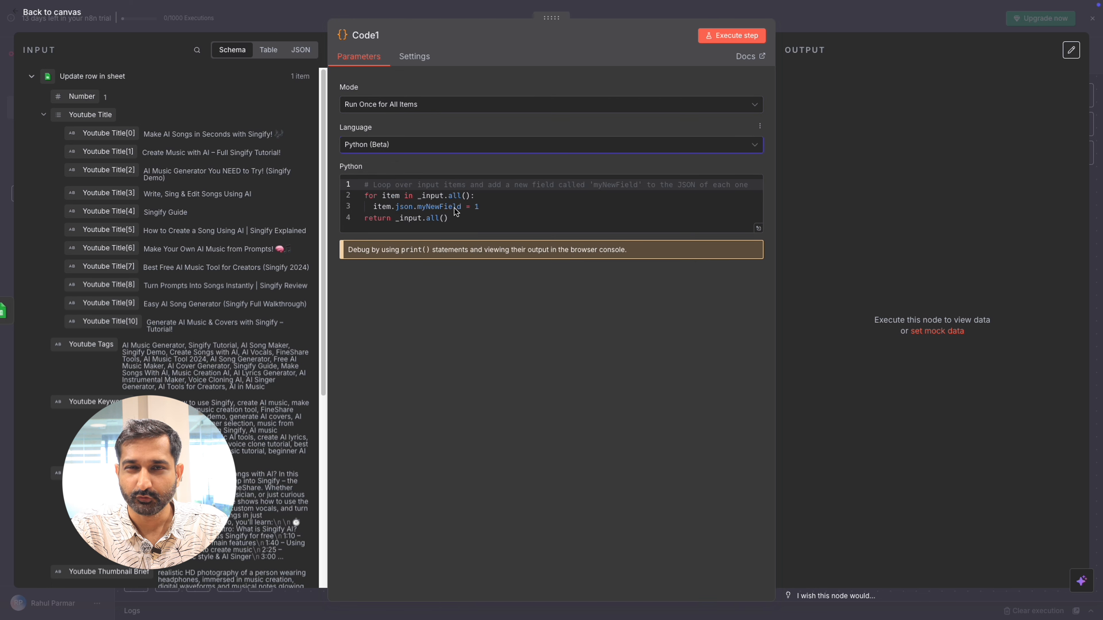
Step: Replace the default Python code with a script that builds a thumbnail prompt and a 1280x720 imageInference payload with output file thumbnail.png
{"action": "left_click", "coordinate": [458, 218]}
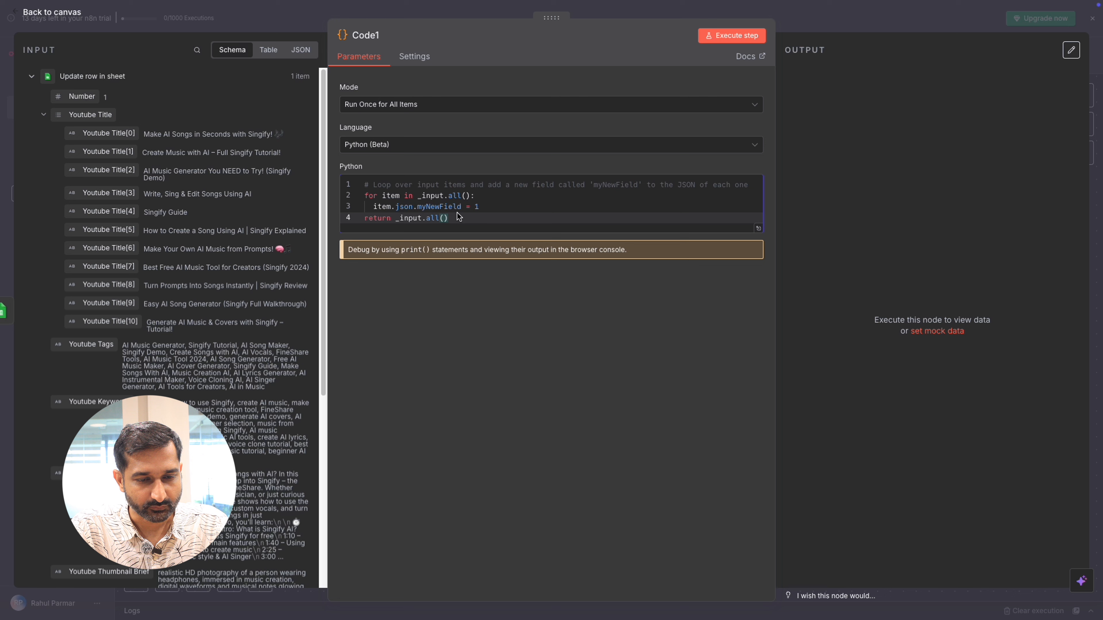
{"action": "key", "text": "ctrl+a"}
{"action": "key", "text": "ctrl+v"}
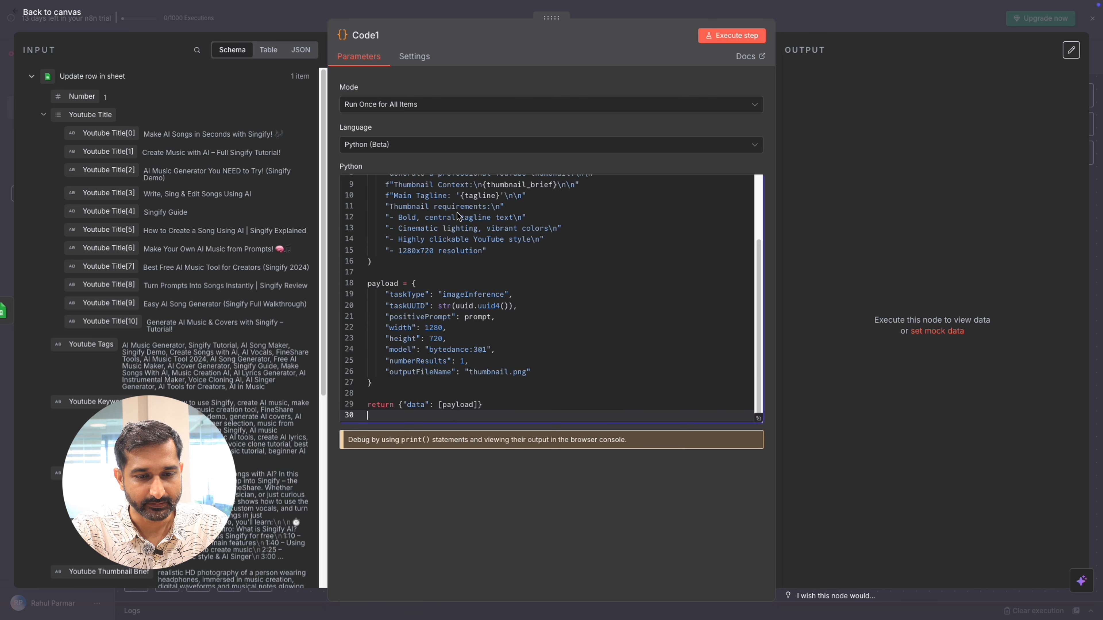
{"action": "scroll", "coordinate": [622, 265], "scroll_direction": "up", "scroll_amount": 5}
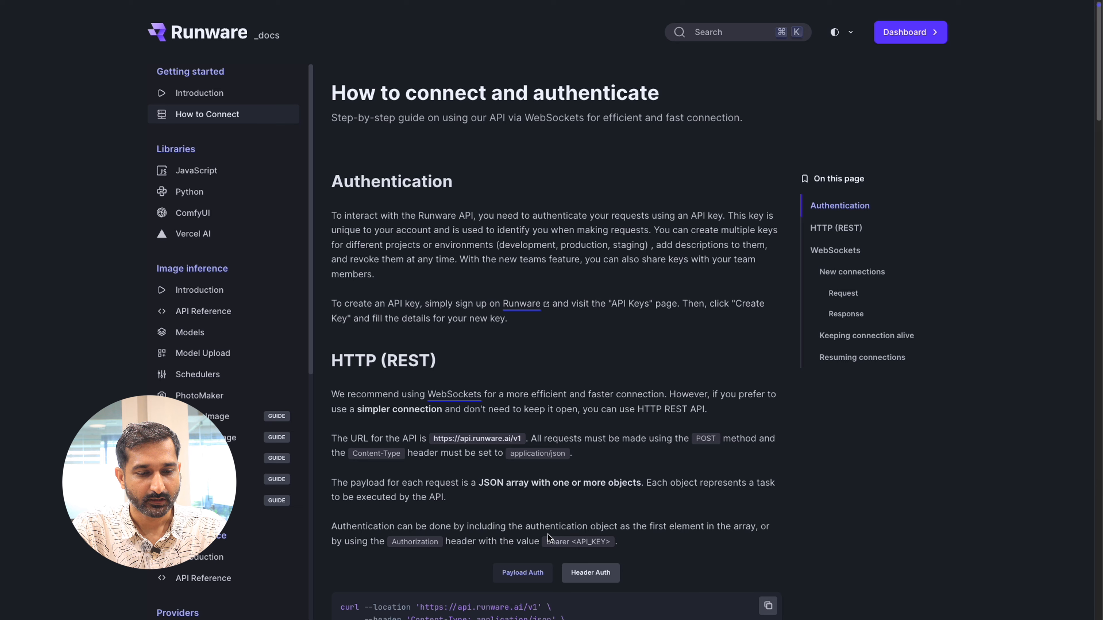
Step: Switch to the Runware docs and compare the Payload Auth and Header Auth request examples under HTTP (REST)
{"action": "scroll", "coordinate": [639, 366], "scroll_direction": "down", "scroll_amount": 6}
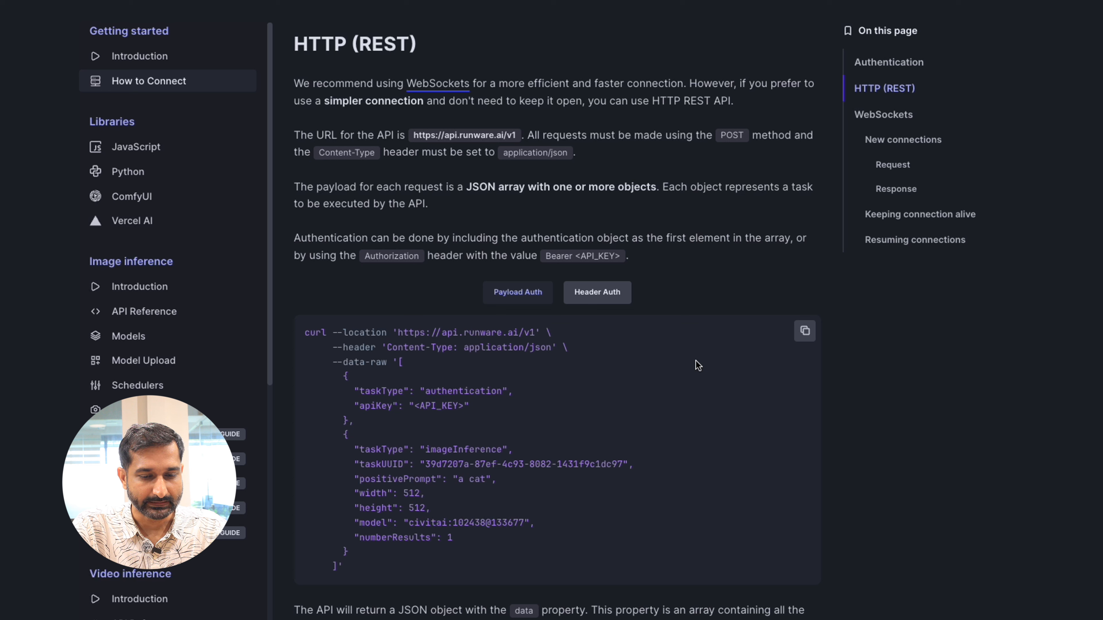
{"action": "left_click", "coordinate": [584, 293]}
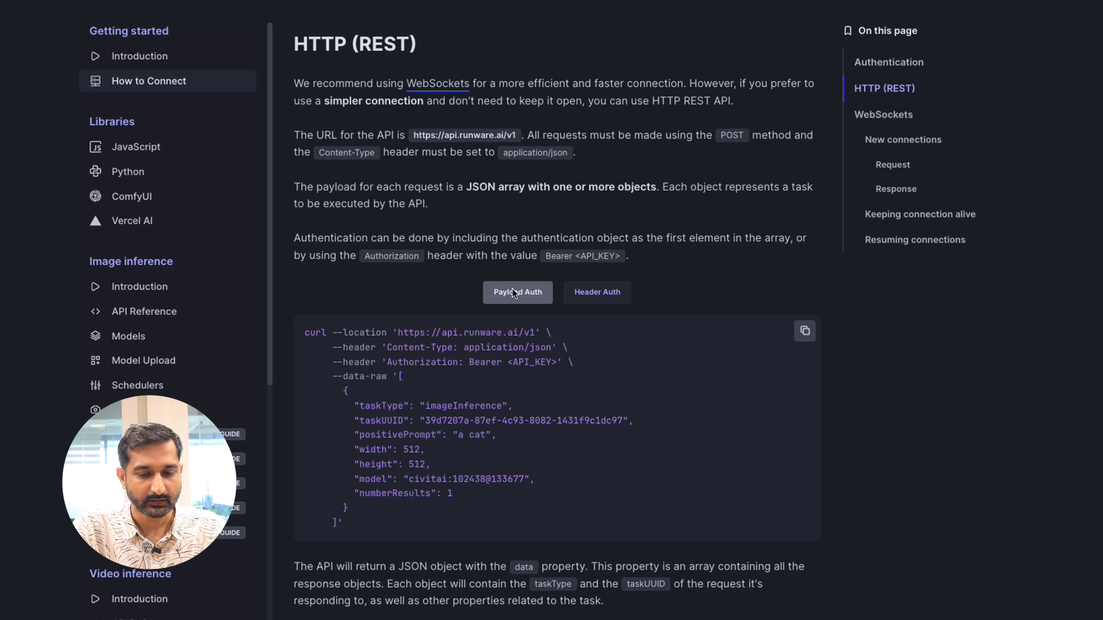
{"action": "left_click", "coordinate": [524, 293]}
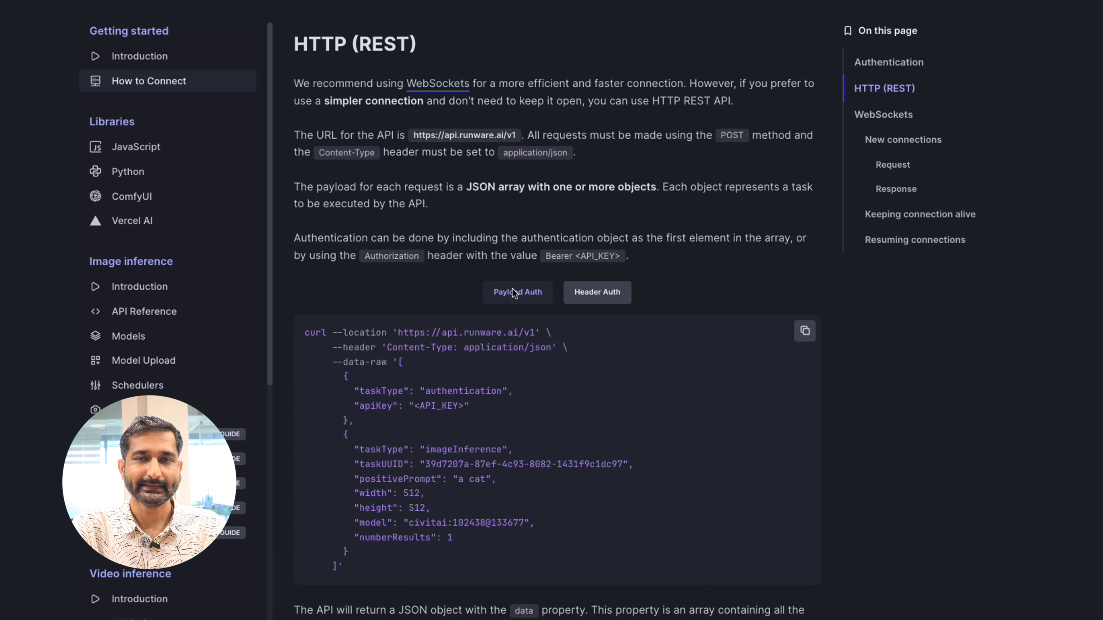
{"action": "left_click", "coordinate": [597, 296]}
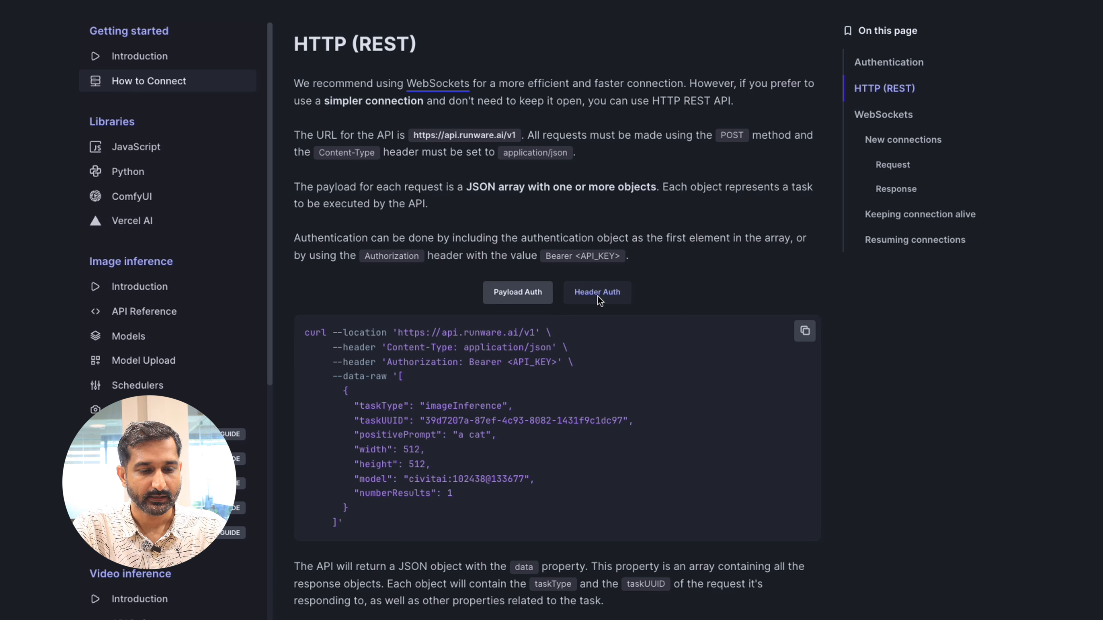